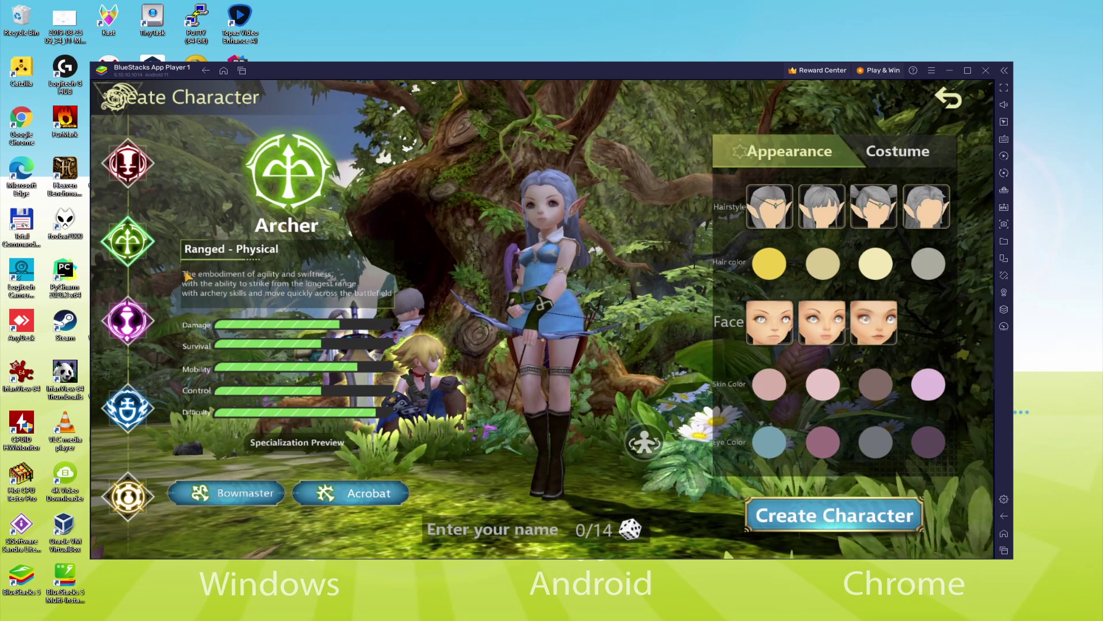
# Preview the Warrior, Sorceress, Cleric, Academic and Archer classes on the character creation screen.
pyautogui.click(128, 163)
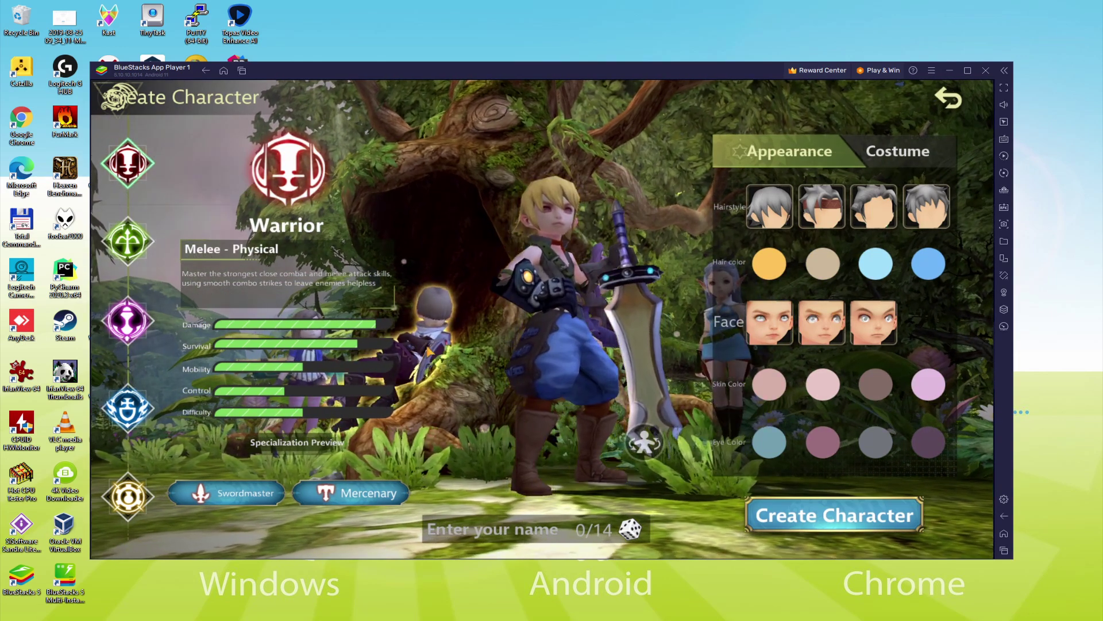
pyautogui.click(131, 330)
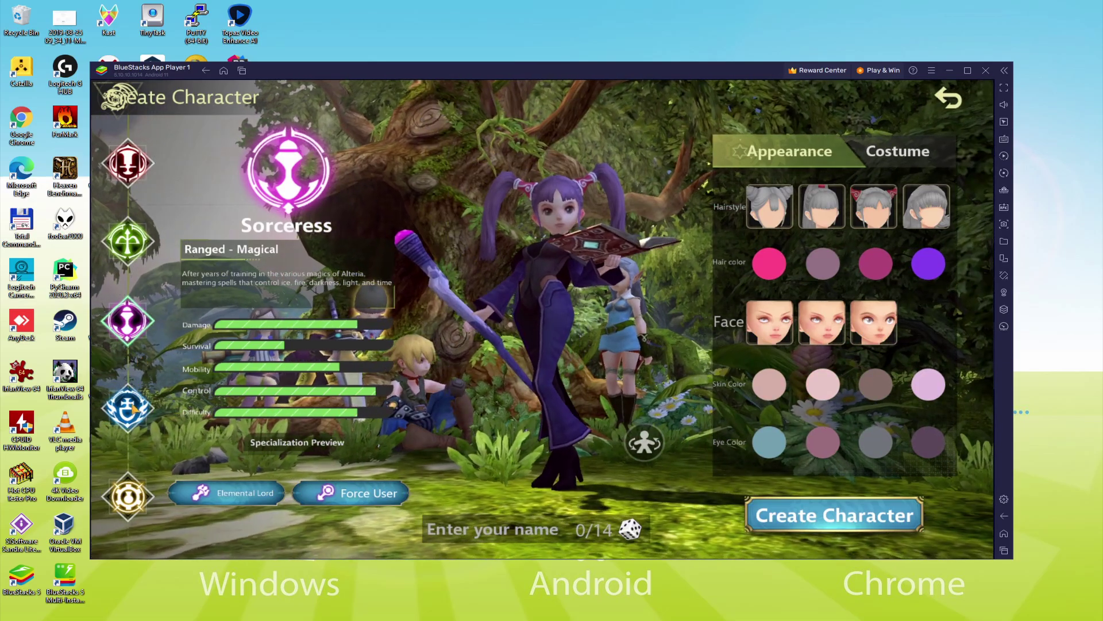
pyautogui.click(129, 408)
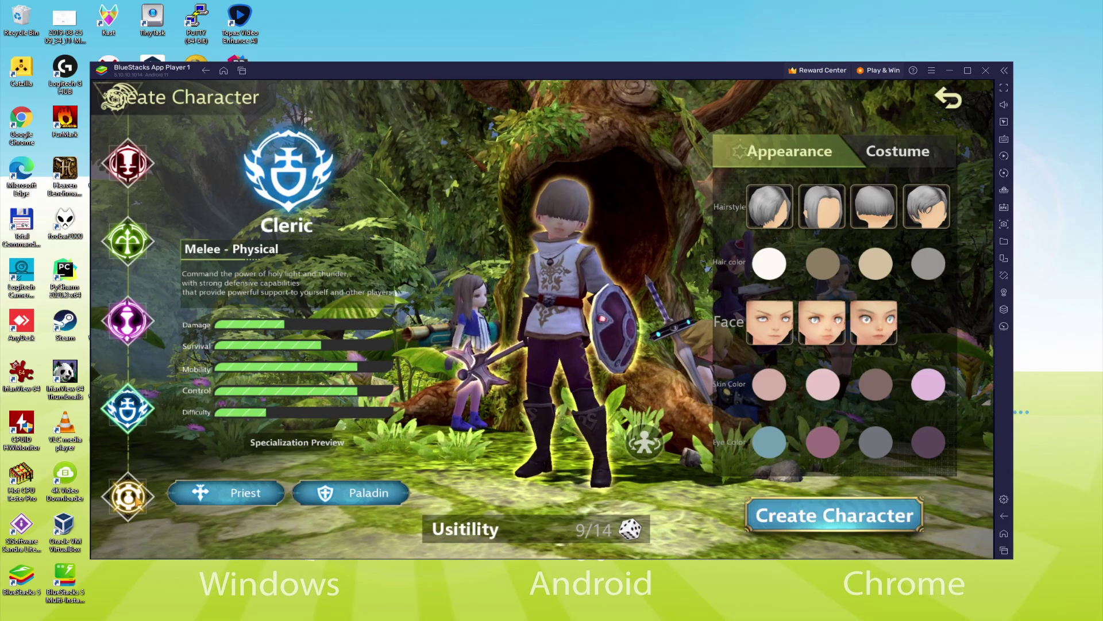
pyautogui.click(136, 501)
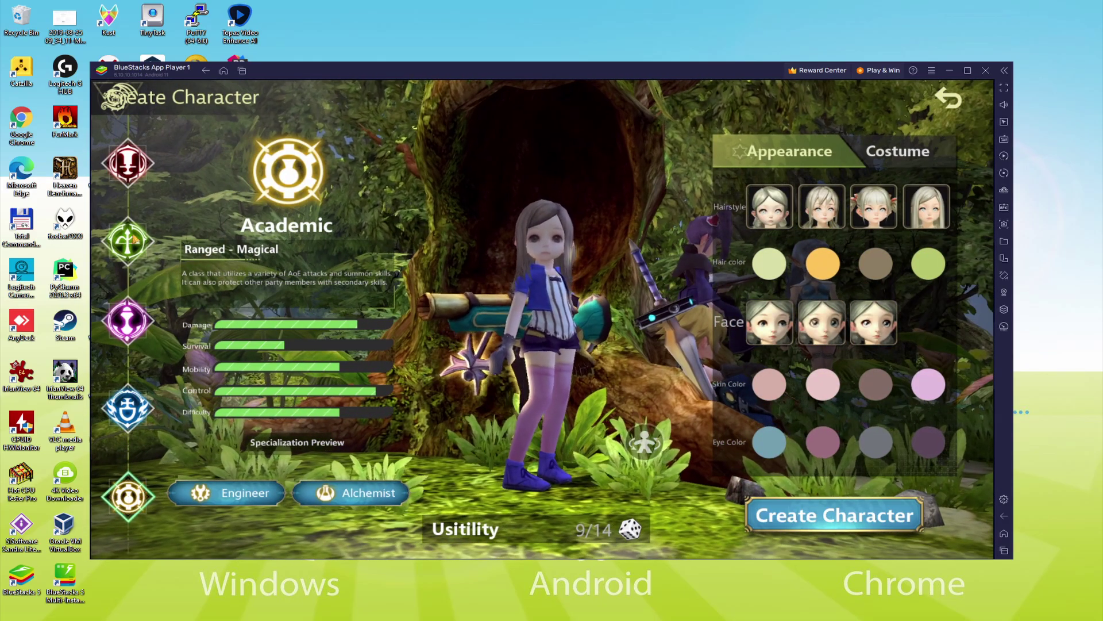
pyautogui.click(130, 237)
pyautogui.click(126, 313)
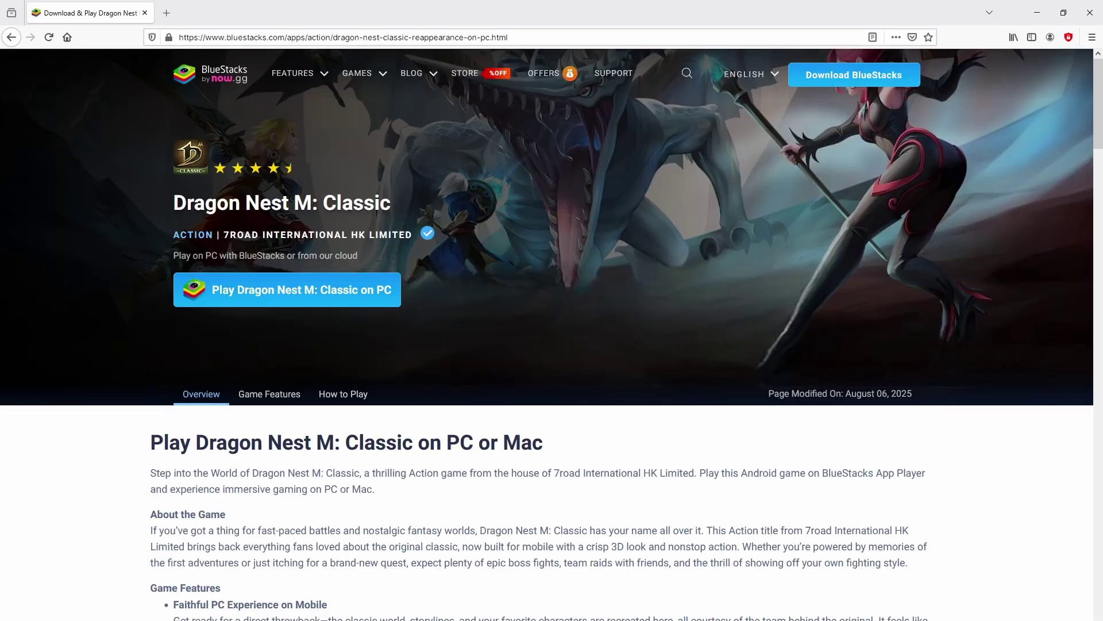
# Look through the Dragon Nest M: Classic page on the BlueStacks website, including its game features.
pyautogui.scroll(-20, 546, 334)
pyautogui.scroll(5, 546, 345)
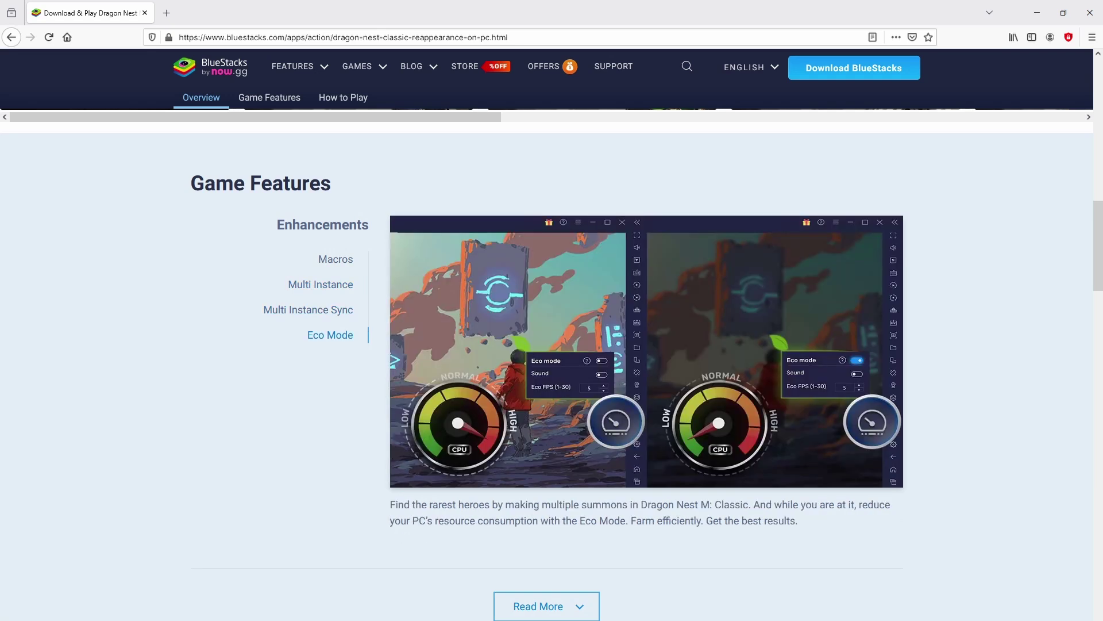
pyautogui.scroll(13, 547, 364)
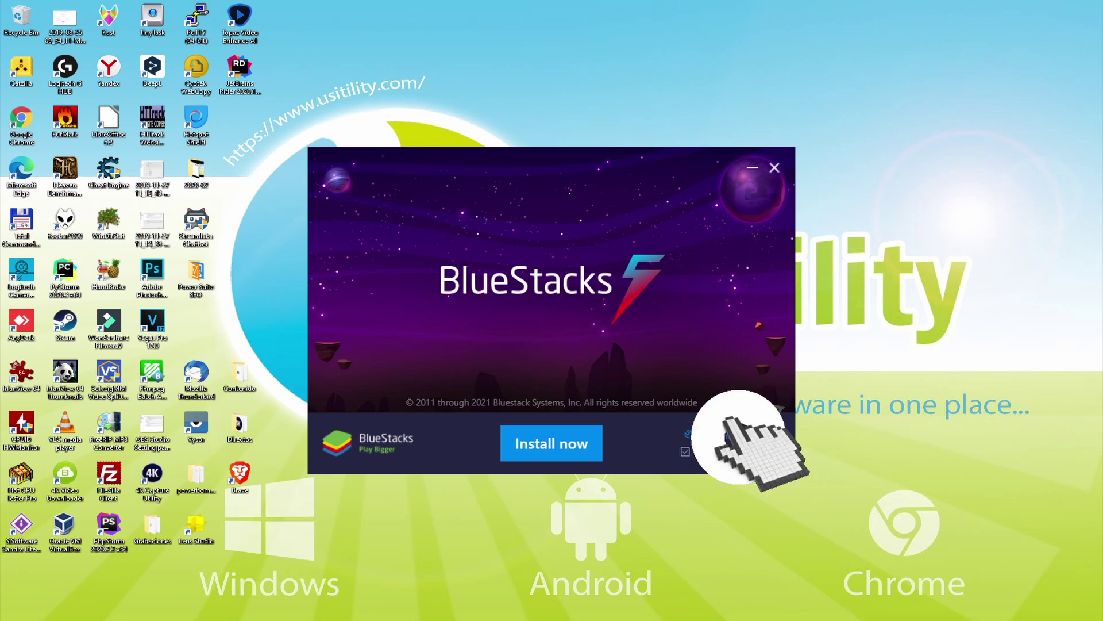
# Check the custom installation options in the BlueStacks 5 installer and start the installation.
pyautogui.click(714, 436)
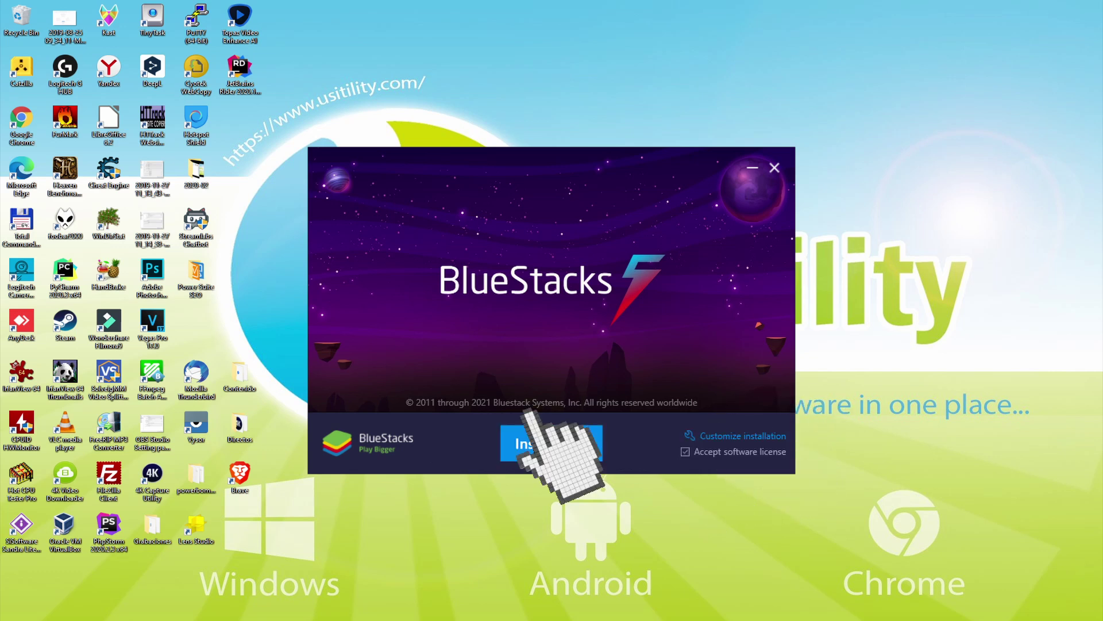
pyautogui.click(540, 444)
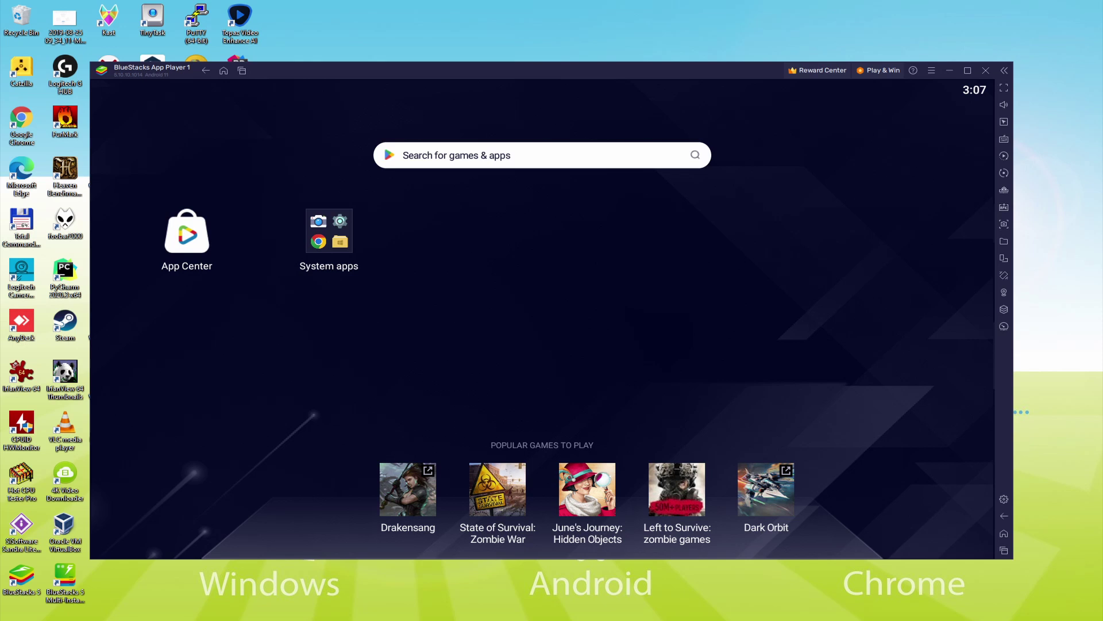
# Open the Play Store from the system apps on the BlueStacks home screen.
pyautogui.click(329, 230)
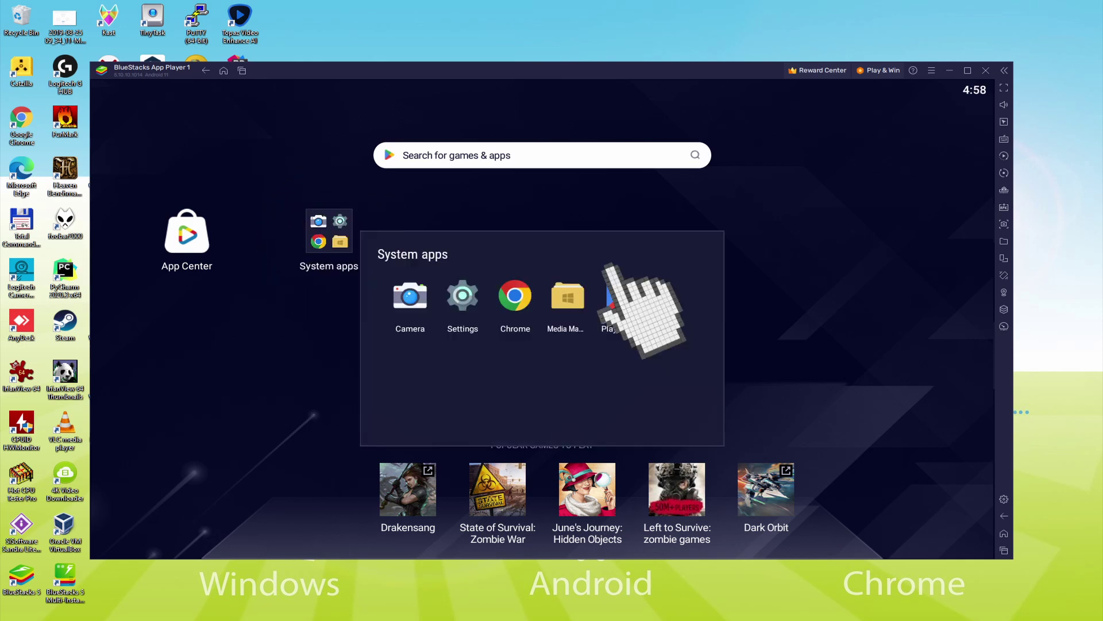
pyautogui.click(614, 296)
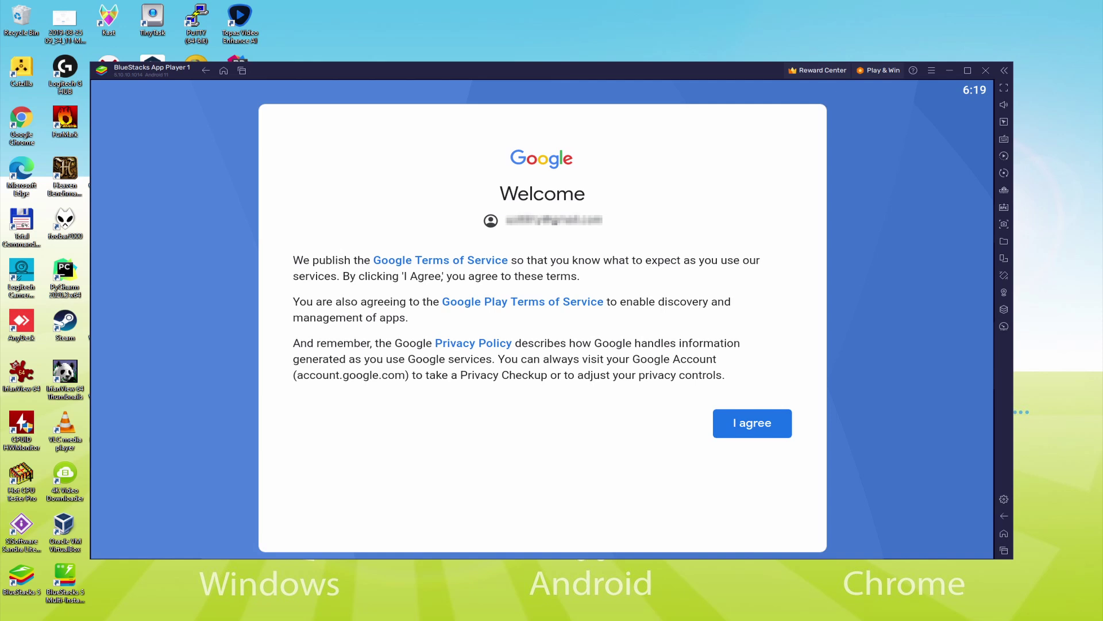
# Agree to the Google terms and accept the Google services settings with backup to Google Drive turned off.
pyautogui.click(747, 424)
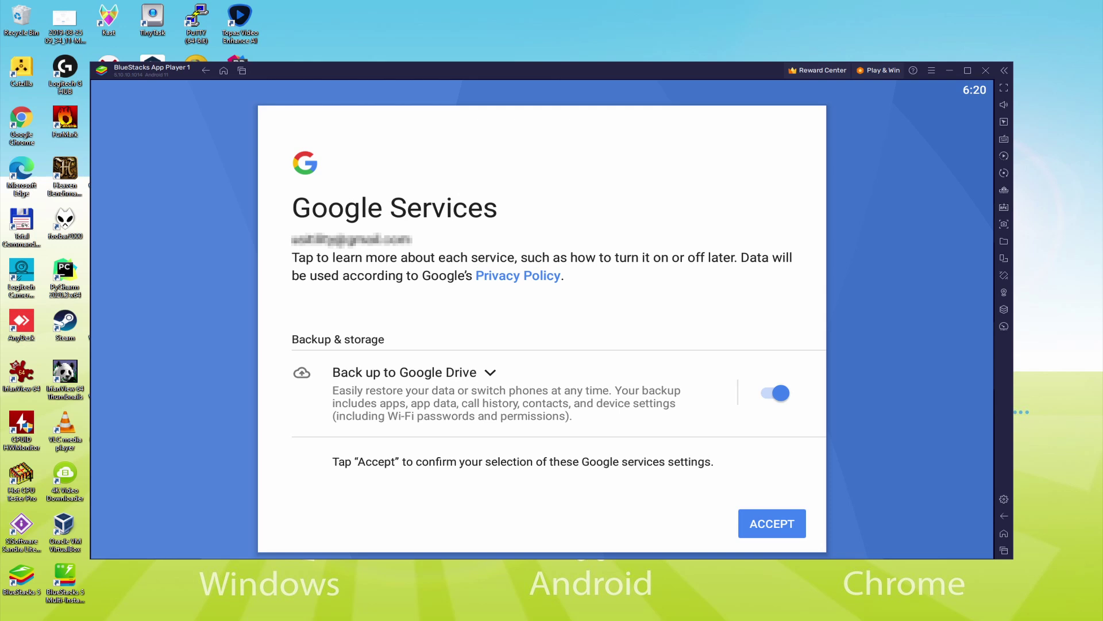
pyautogui.click(770, 393)
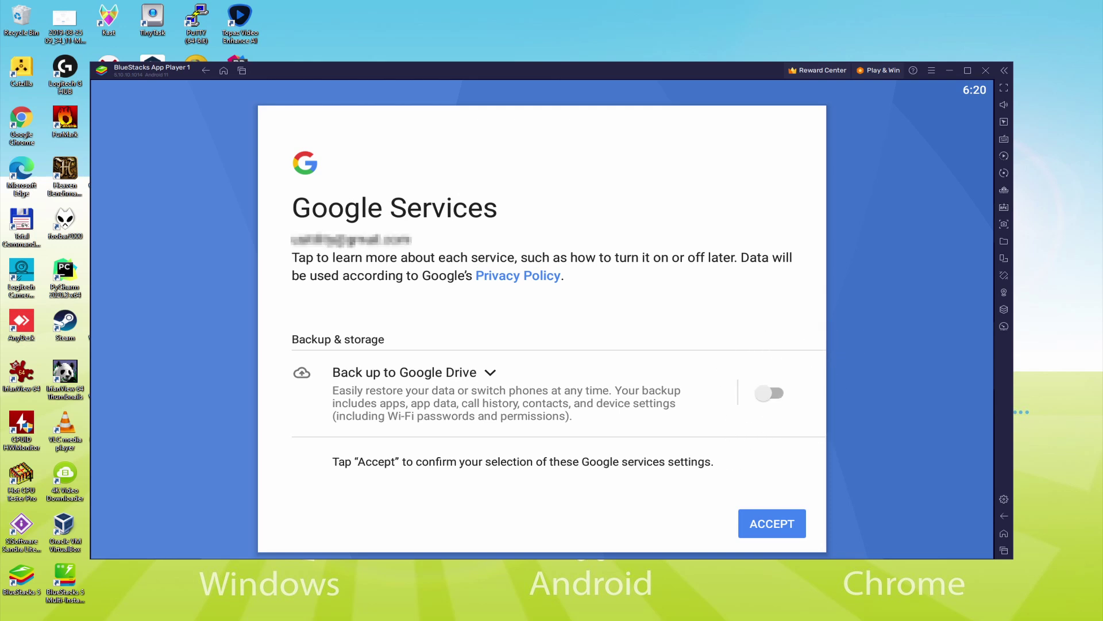
pyautogui.click(757, 522)
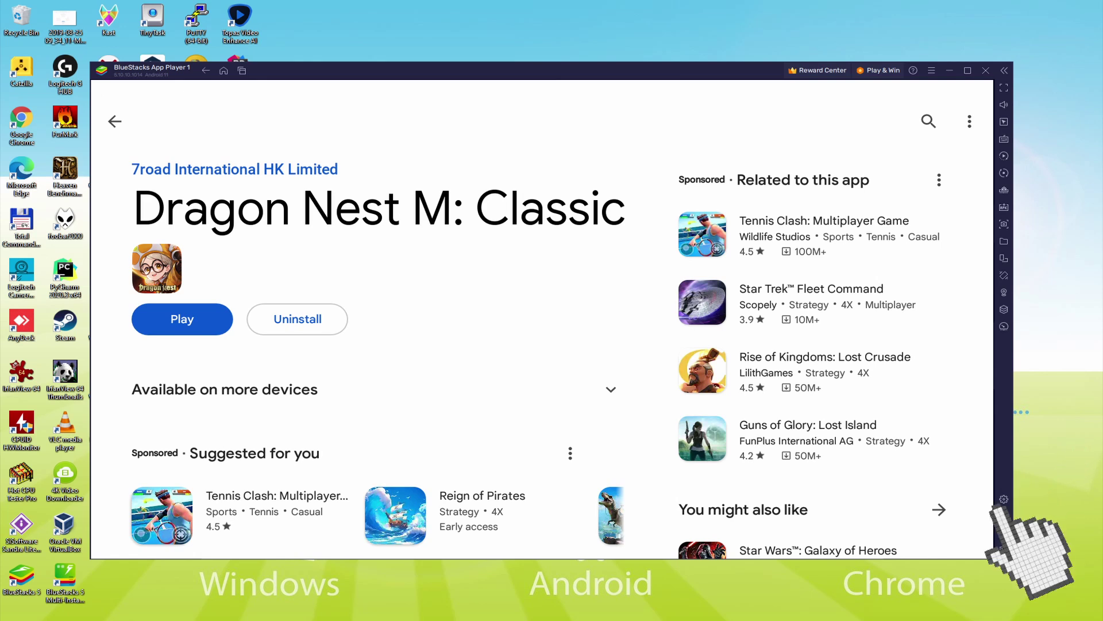
# Return from the Play Store to the home screen and create the Warrior character in Dragon Nest M: Classic.
pyautogui.click(1003, 532)
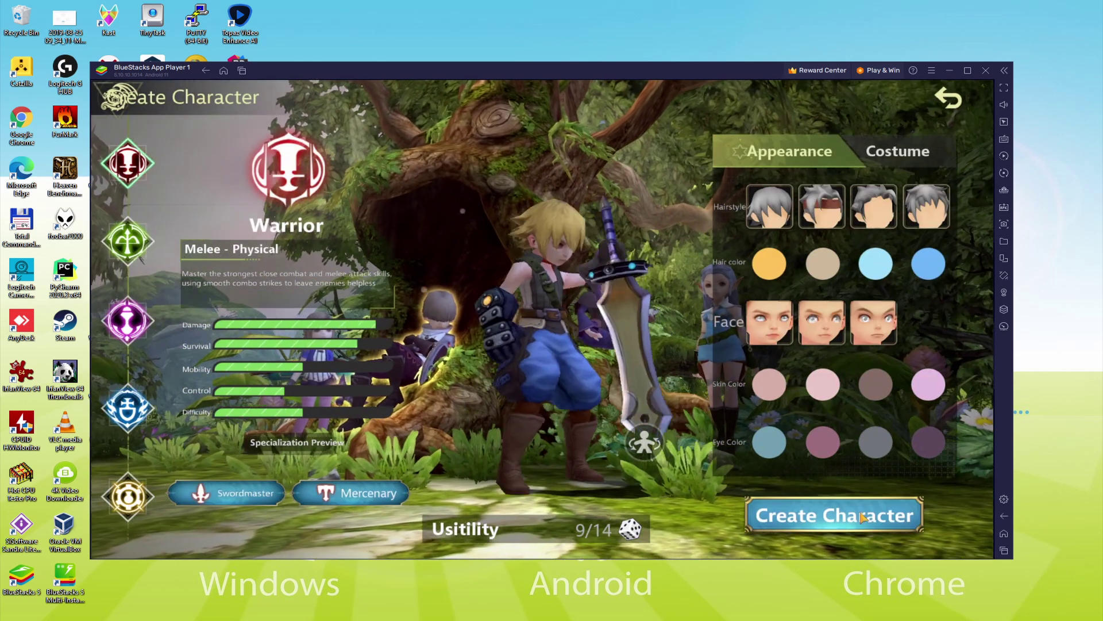
pyautogui.click(861, 523)
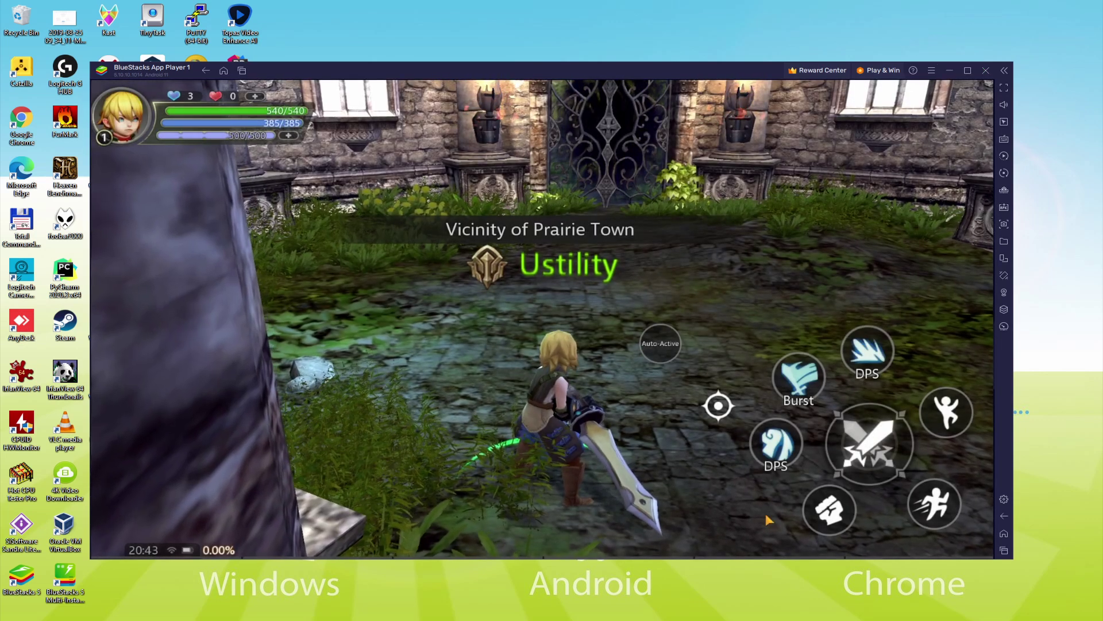
# Run the character around the courtyard and perform one dodge as the tutorial asks.
pyautogui.moveTo(706, 289); pyautogui.dragTo(737, 285)
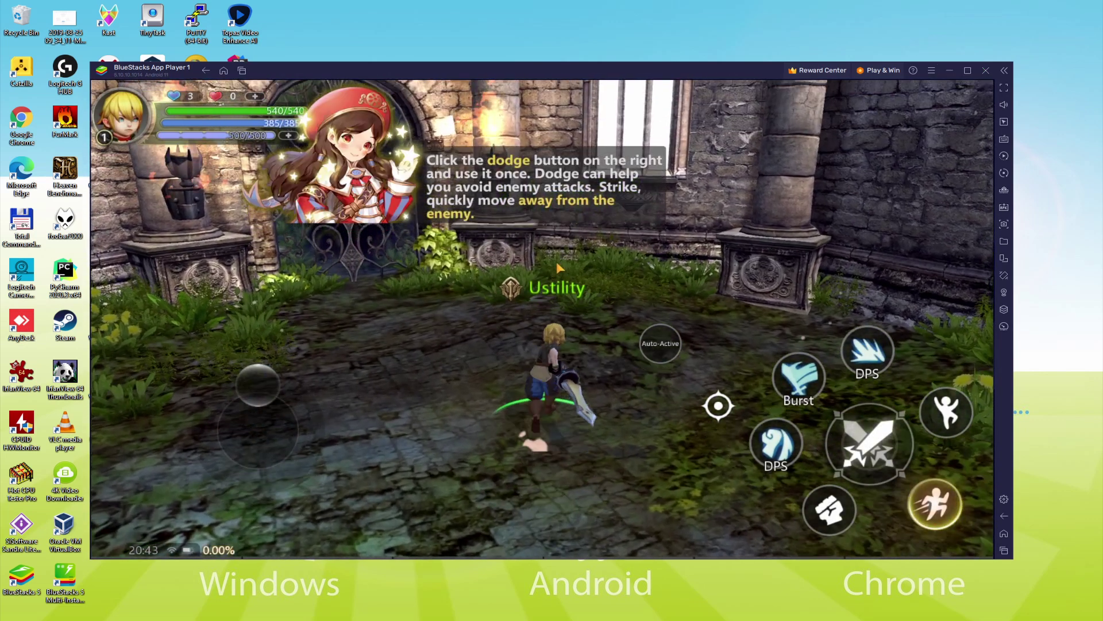
pyautogui.press('a')
pyautogui.press('s')
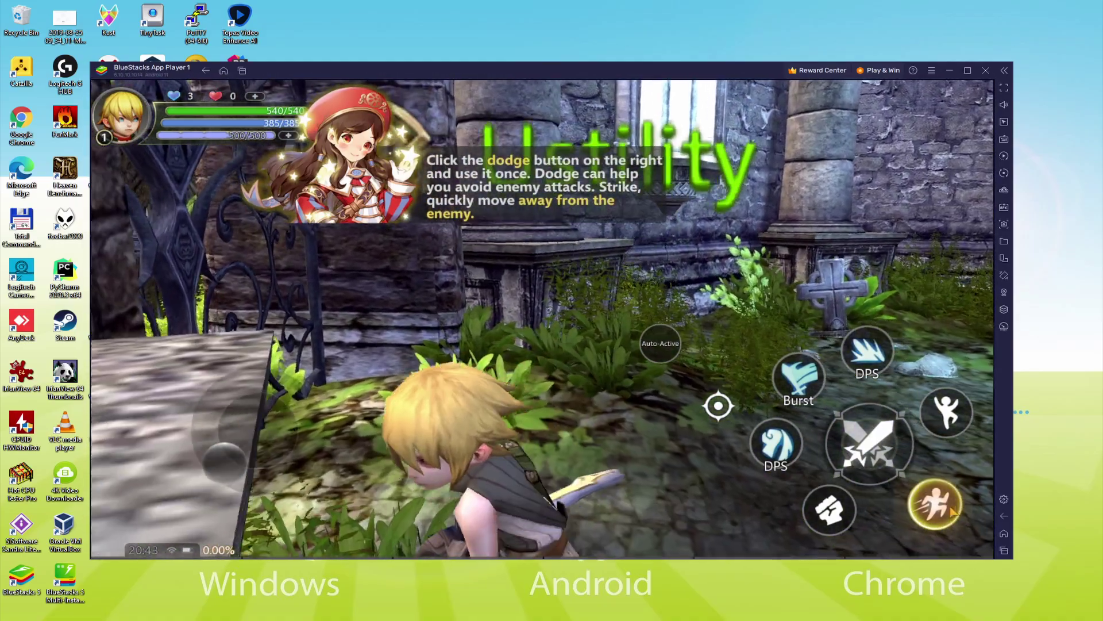
pyautogui.click(943, 505)
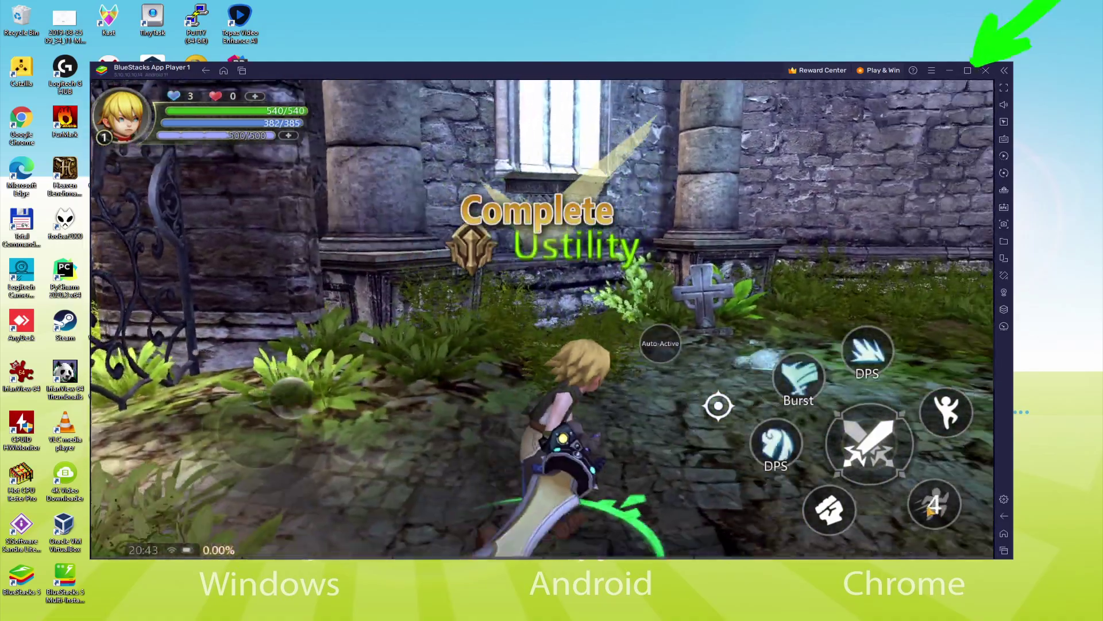
# Approach the Shadow Forest Goblin and defeat it with basic sword attacks.
pyautogui.press('d')
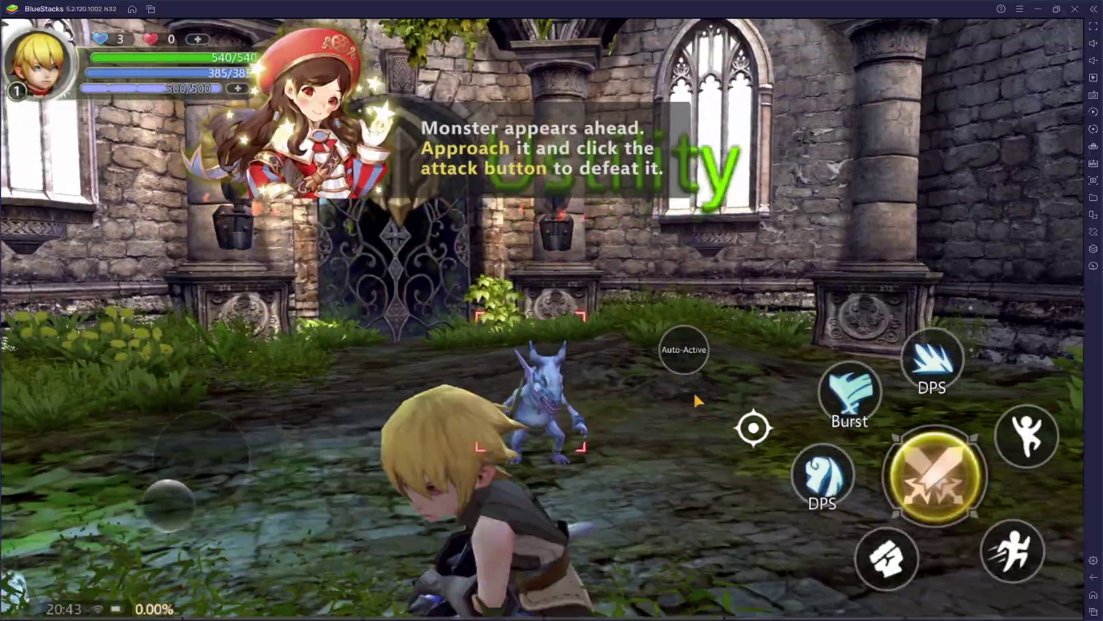
pyautogui.press('w')
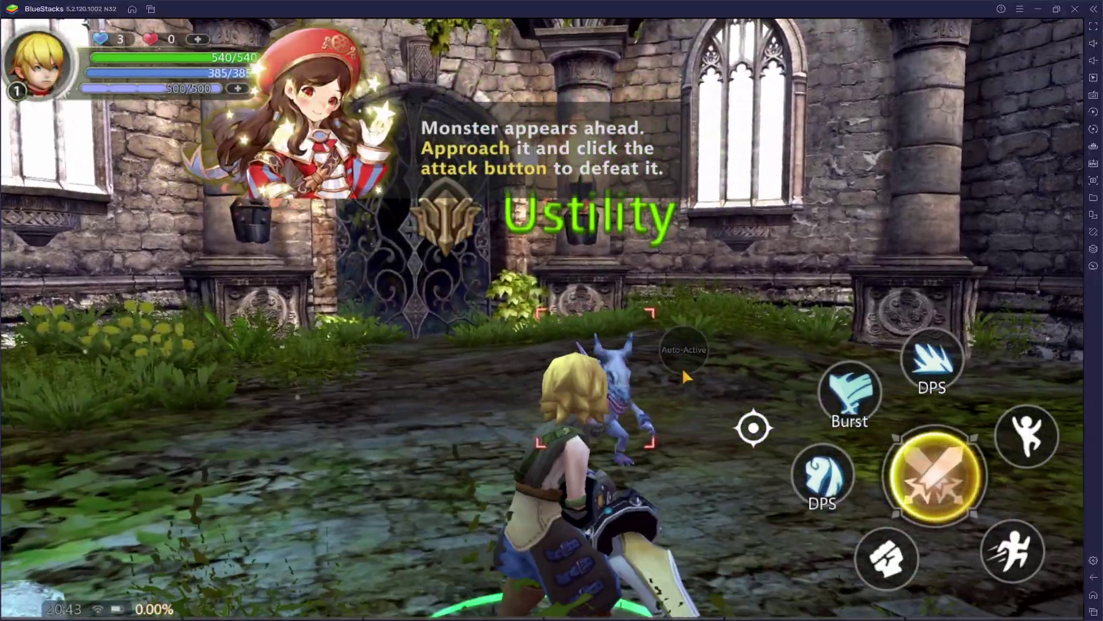
pyautogui.click(936, 489)
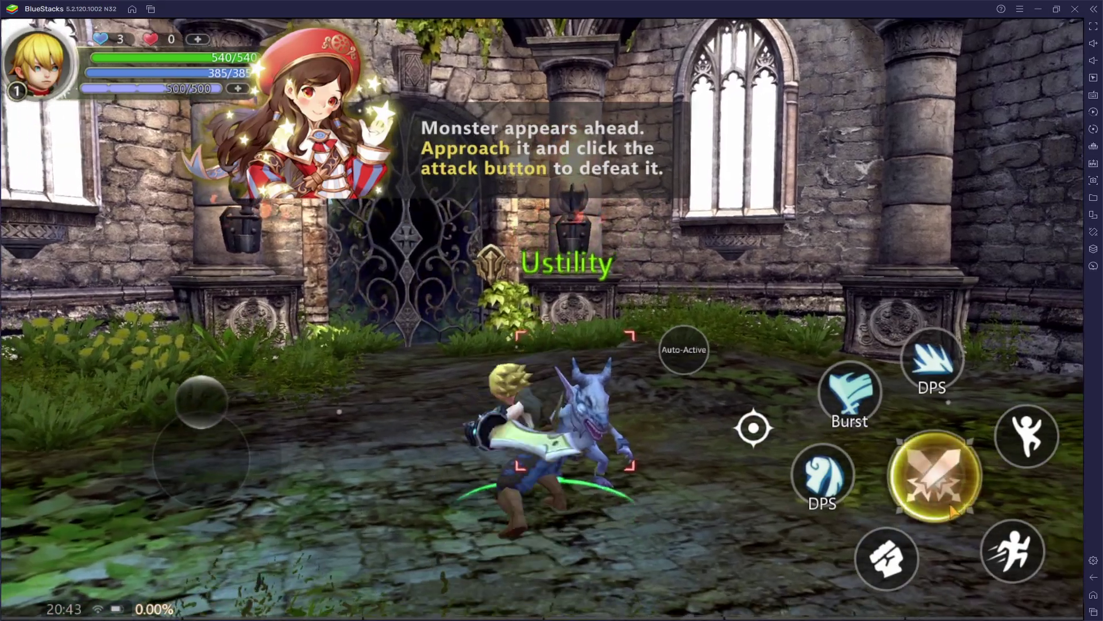
pyautogui.click(946, 494)
pyautogui.click(947, 499)
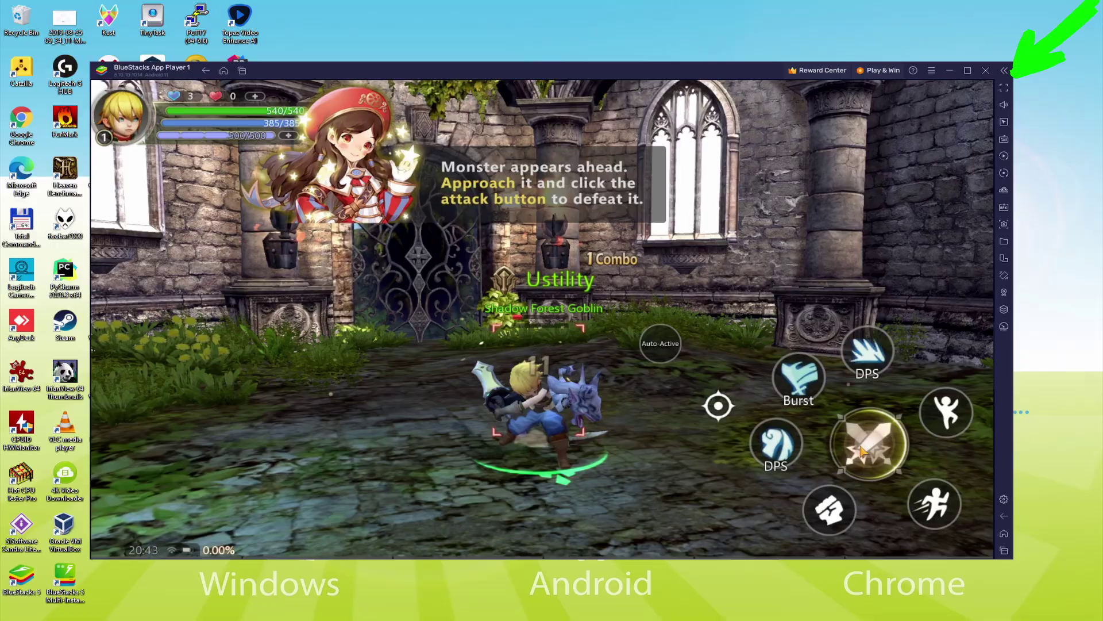
pyautogui.click(862, 451)
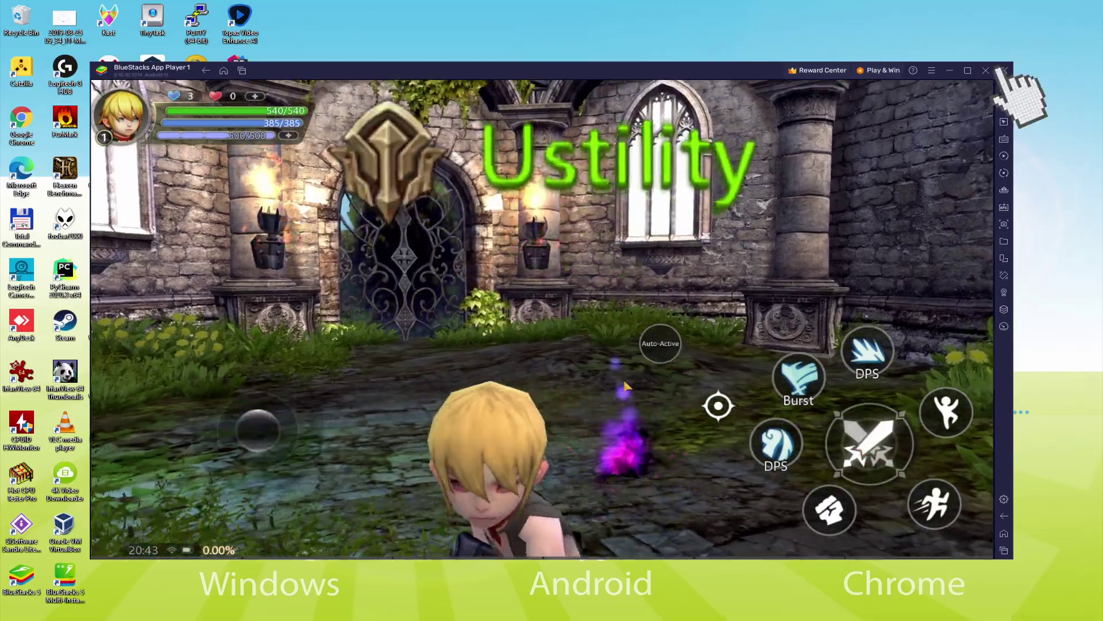
# Approach the fallen goblin in the marked circle and hit it with the special attack.
pyautogui.press('w')
pyautogui.moveTo(667, 357); pyautogui.dragTo(453, 386)
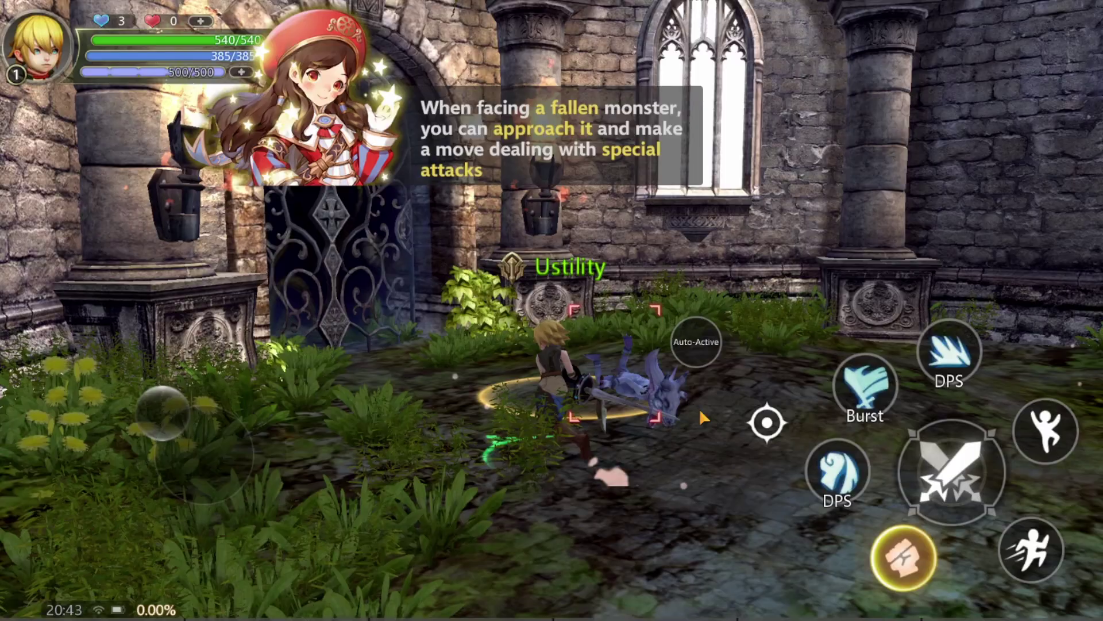
pyautogui.press('s')
pyautogui.press('d')
pyautogui.moveTo(700, 410); pyautogui.dragTo(537, 432)
pyautogui.press('s')
pyautogui.press('w')
pyautogui.click(905, 566)
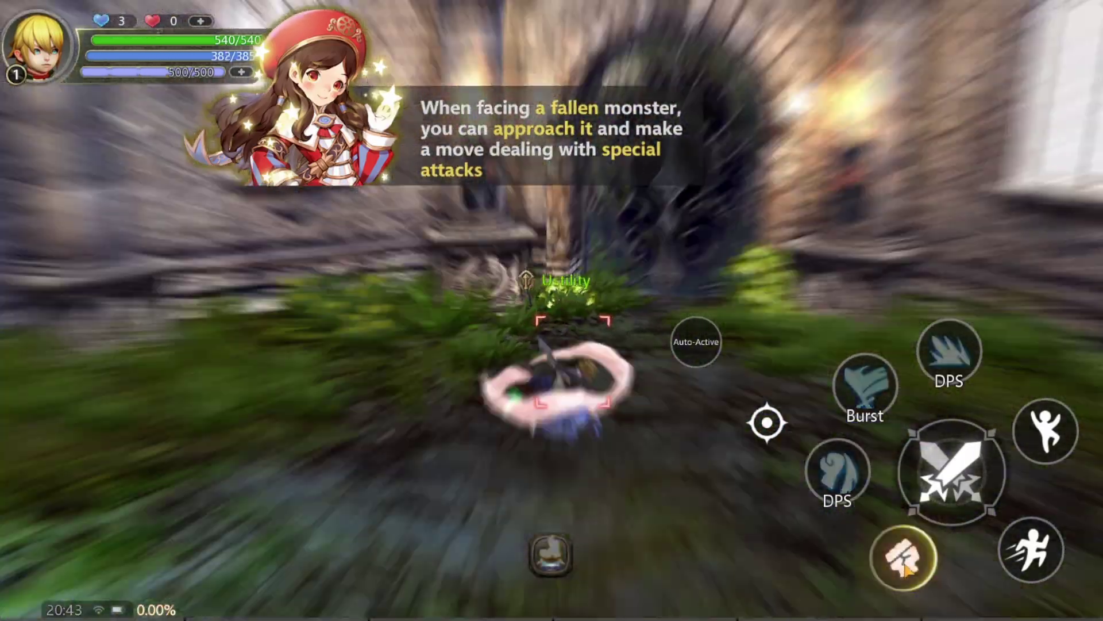
# Move through the courtyard to the Orc Underling and strike it with a DPS skill.
pyautogui.press('s')
pyautogui.press('a')
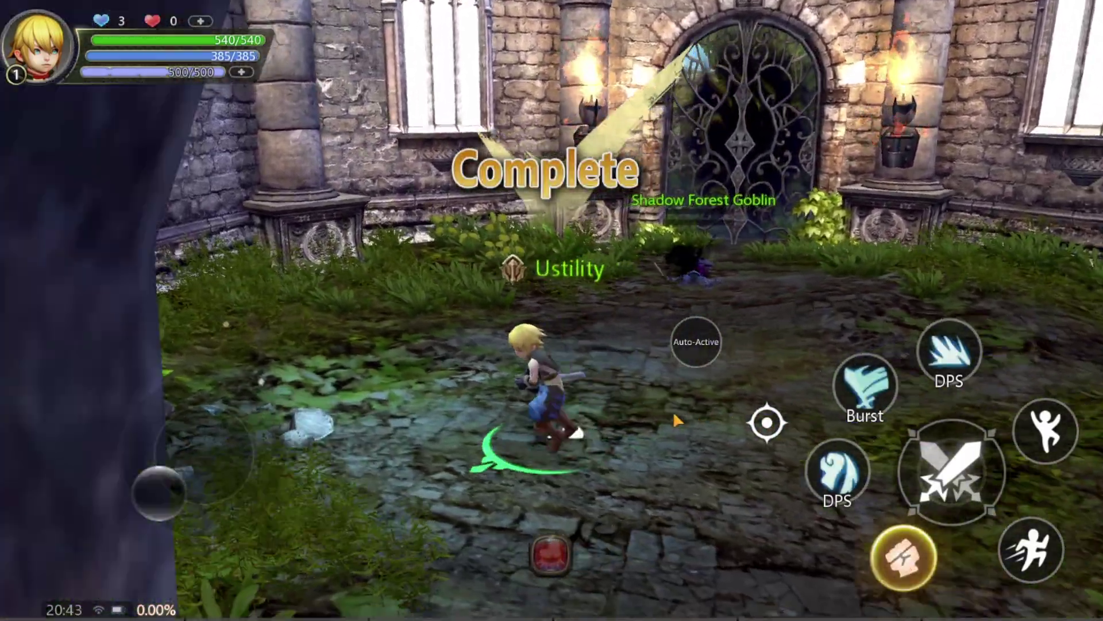
pyautogui.moveTo(674, 412); pyautogui.dragTo(511, 398)
pyautogui.press('w')
pyautogui.press('d')
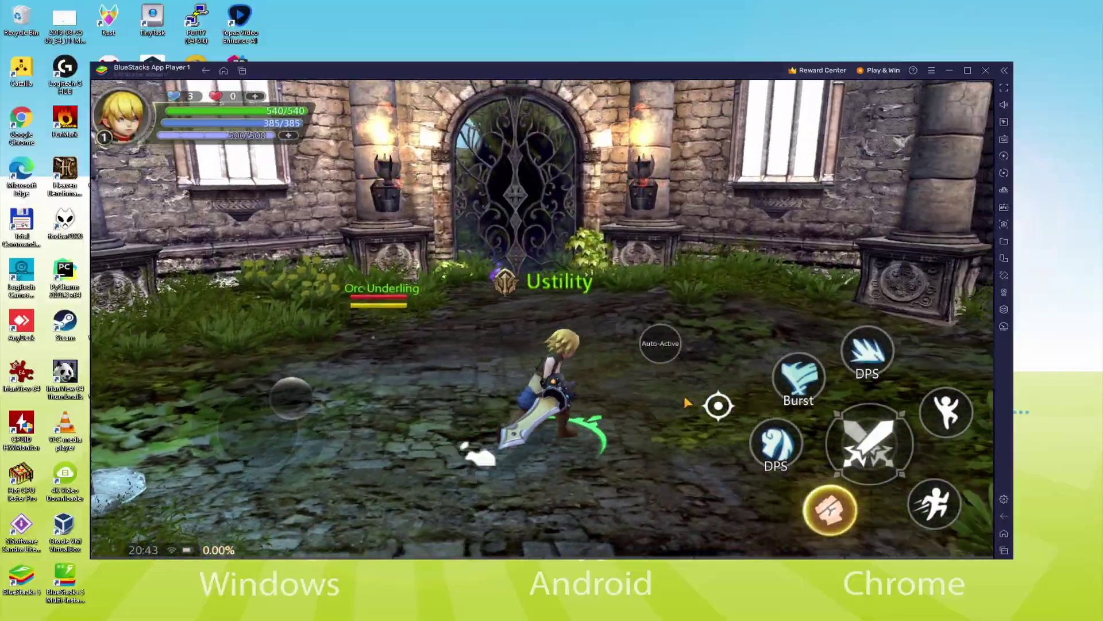
pyautogui.press('s')
pyautogui.press('w')
pyautogui.press('a')
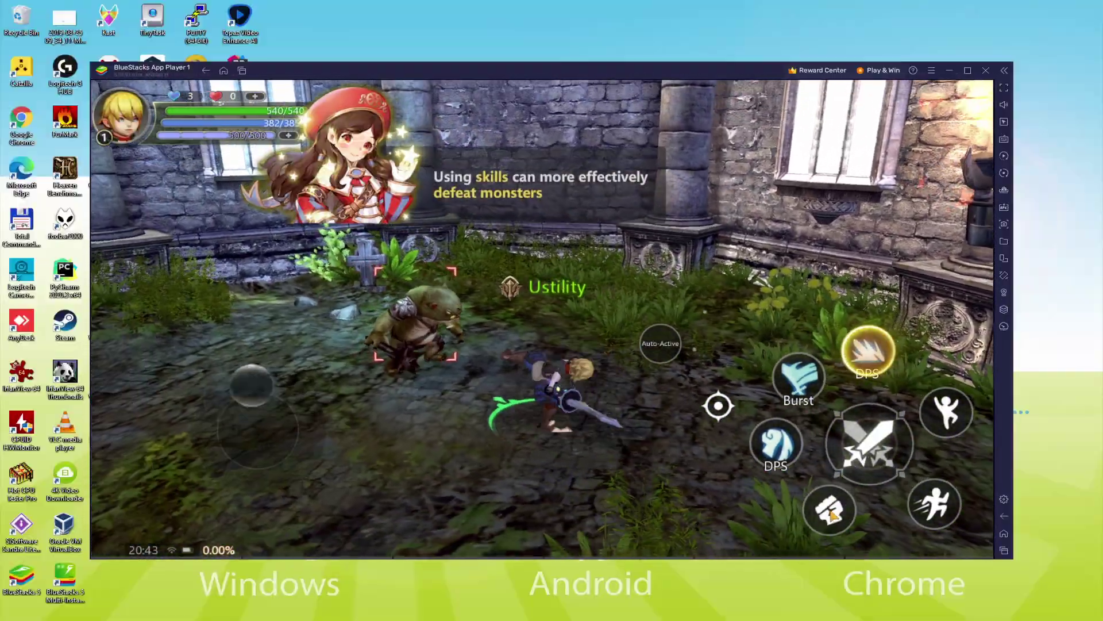
pyautogui.click(859, 350)
pyautogui.press('w')
pyautogui.press('a')
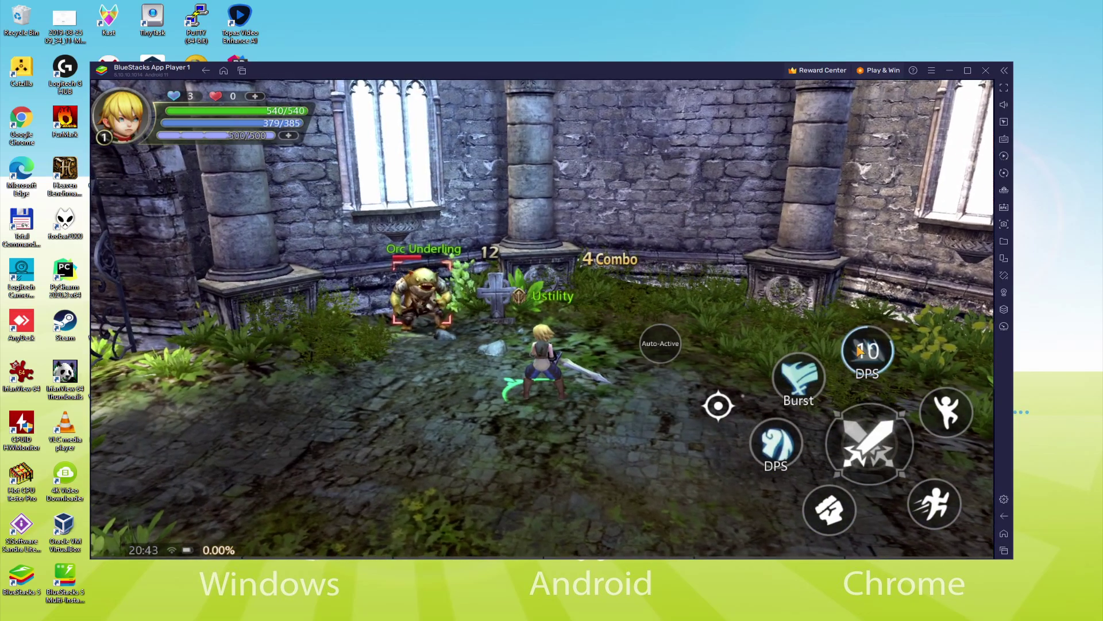
# Close in on the Orc Underling and defeat it with repeated basic attacks.
pyautogui.press('w')
pyautogui.click(867, 455)
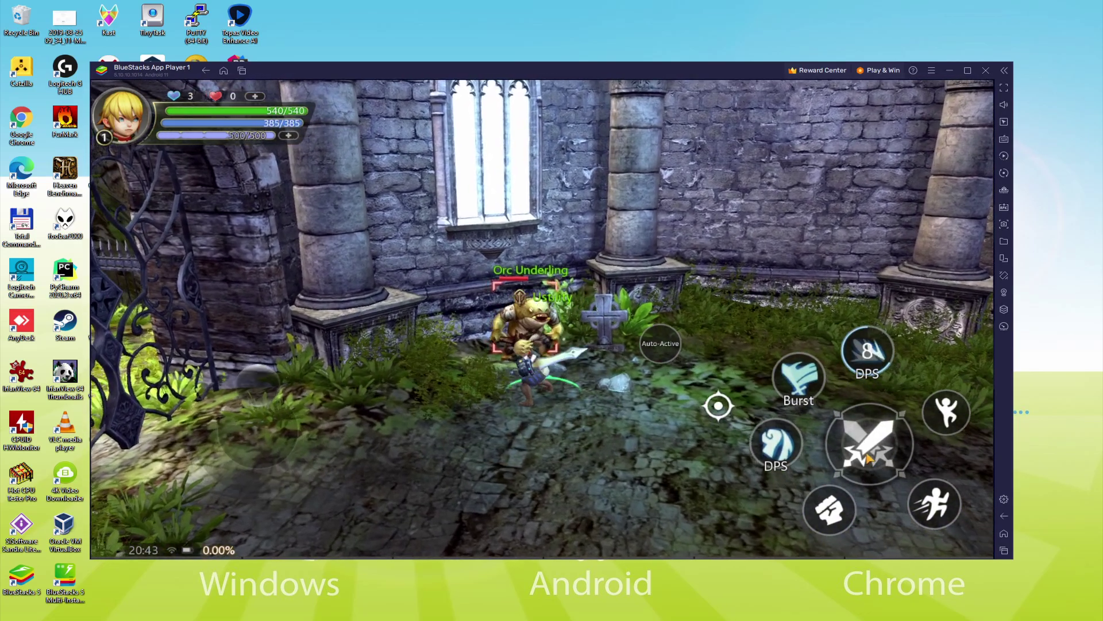
pyautogui.click(868, 458)
pyautogui.click(869, 458)
pyautogui.click(869, 458)
pyautogui.click(868, 457)
pyautogui.click(869, 457)
# Walk to Scout Fergus by the gate, talk to him and continue through his dialogue.
pyautogui.press('s')
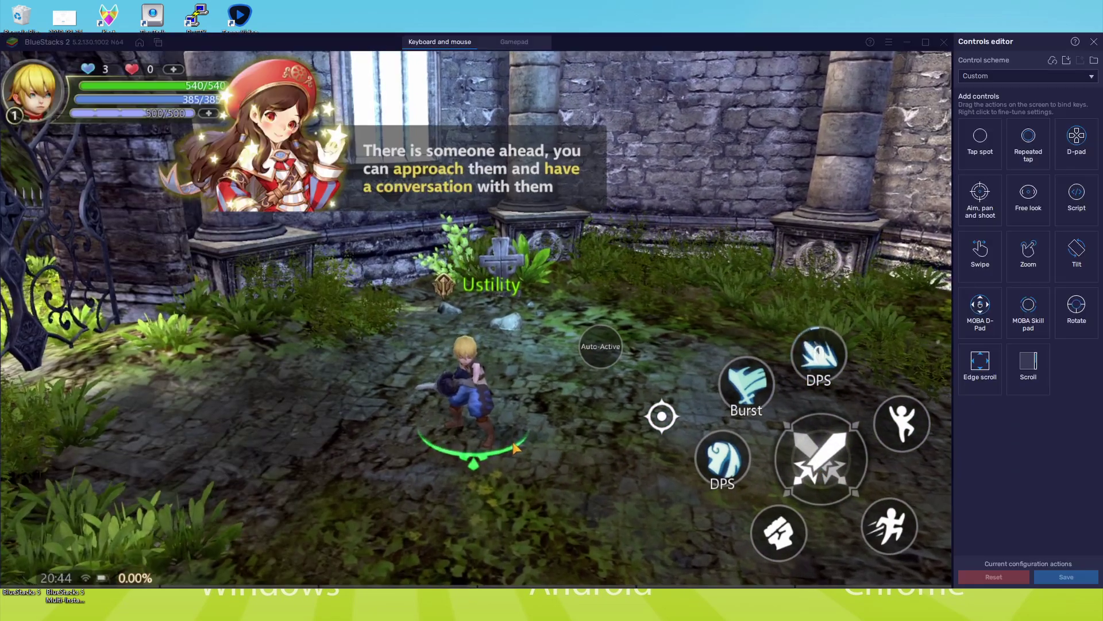
pyautogui.press('s')
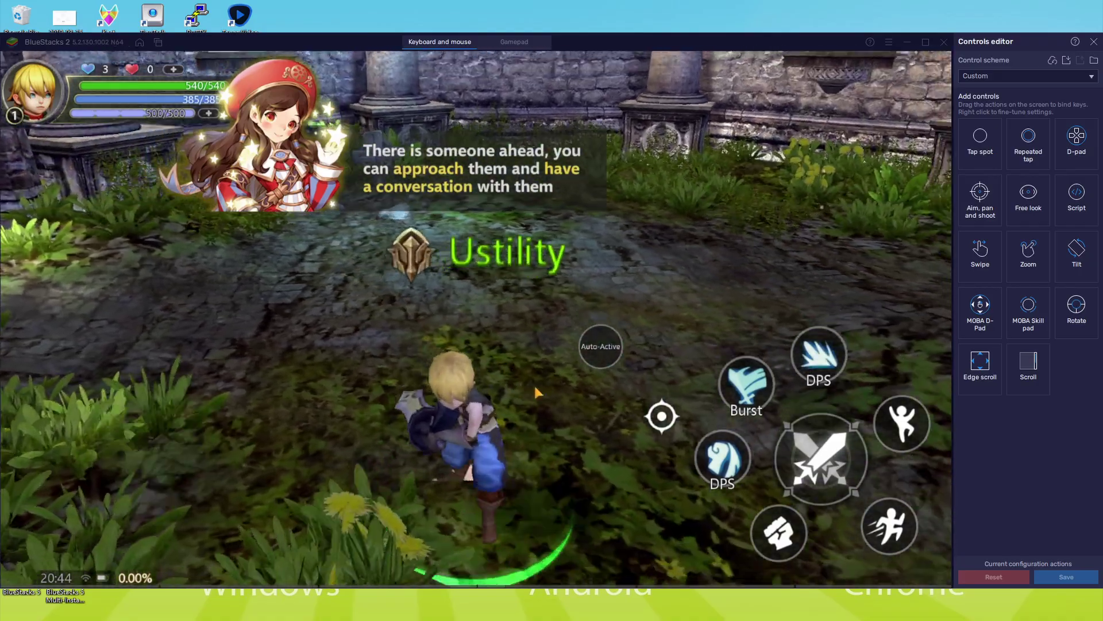
pyautogui.press('w')
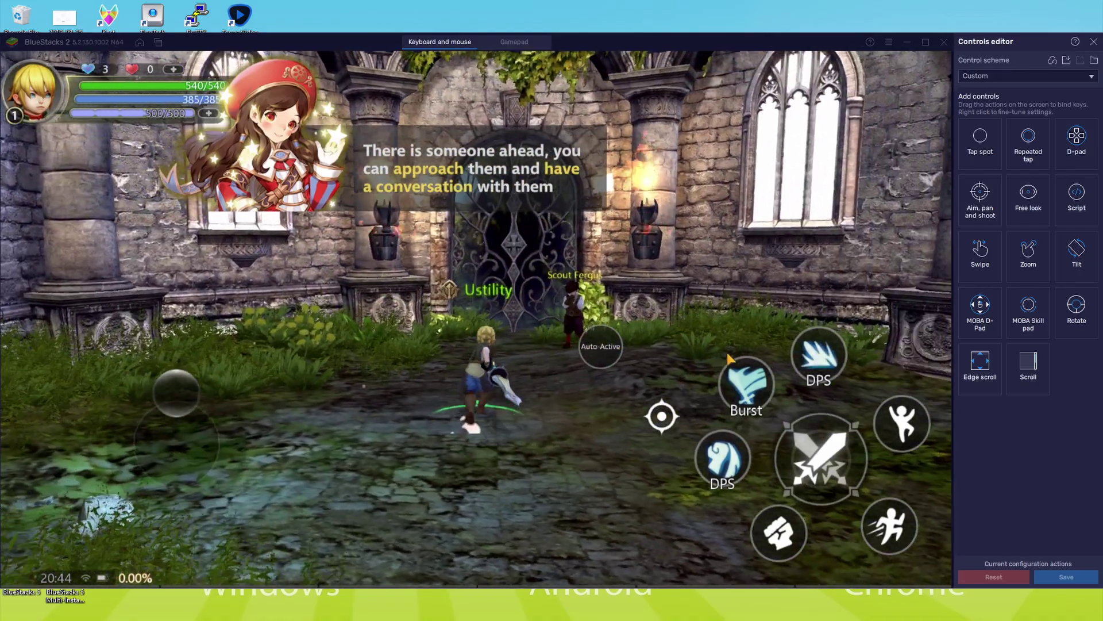
pyautogui.press('d')
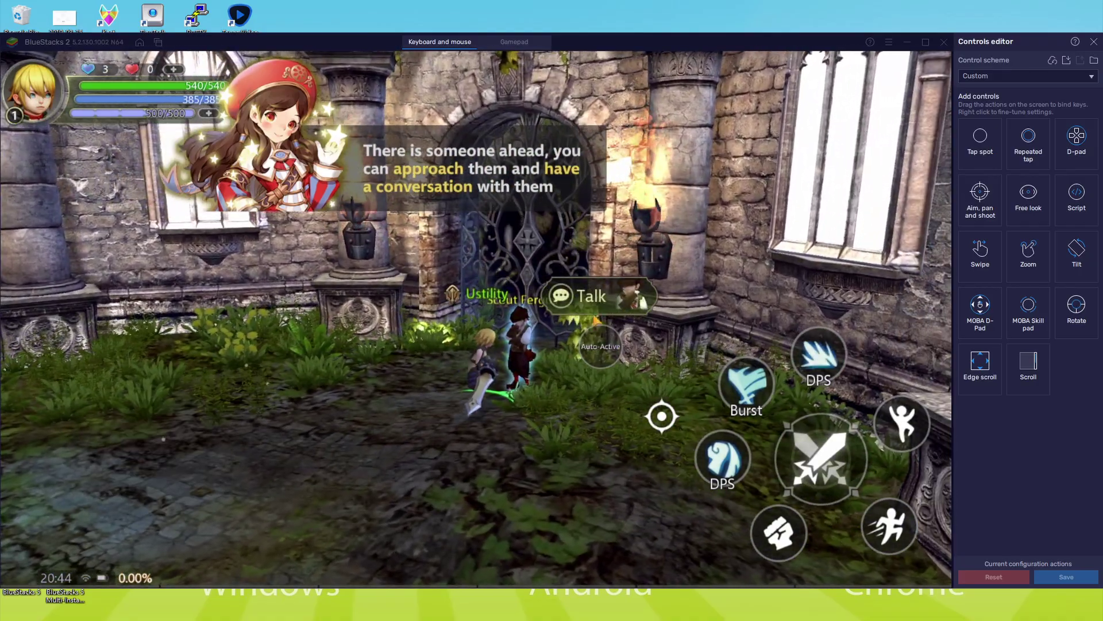
pyautogui.click(580, 302)
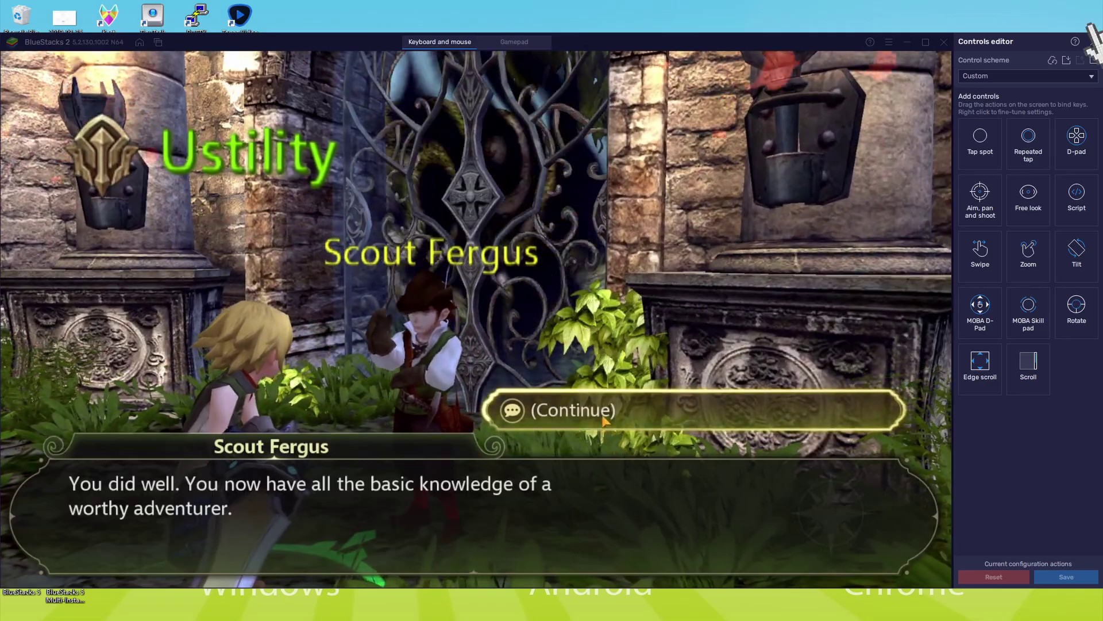
pyautogui.click(603, 421)
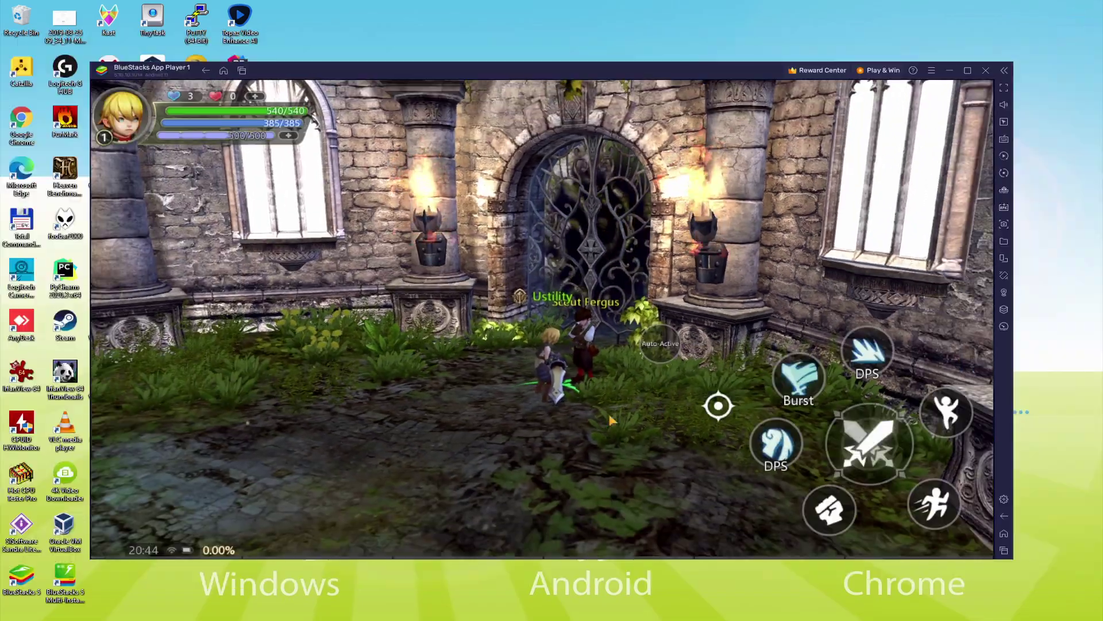
# Move through the courtyard to the treasure chest beside Scout Fergus, open it and pick up the dropped loot.
pyautogui.press('s')
pyautogui.press('a')
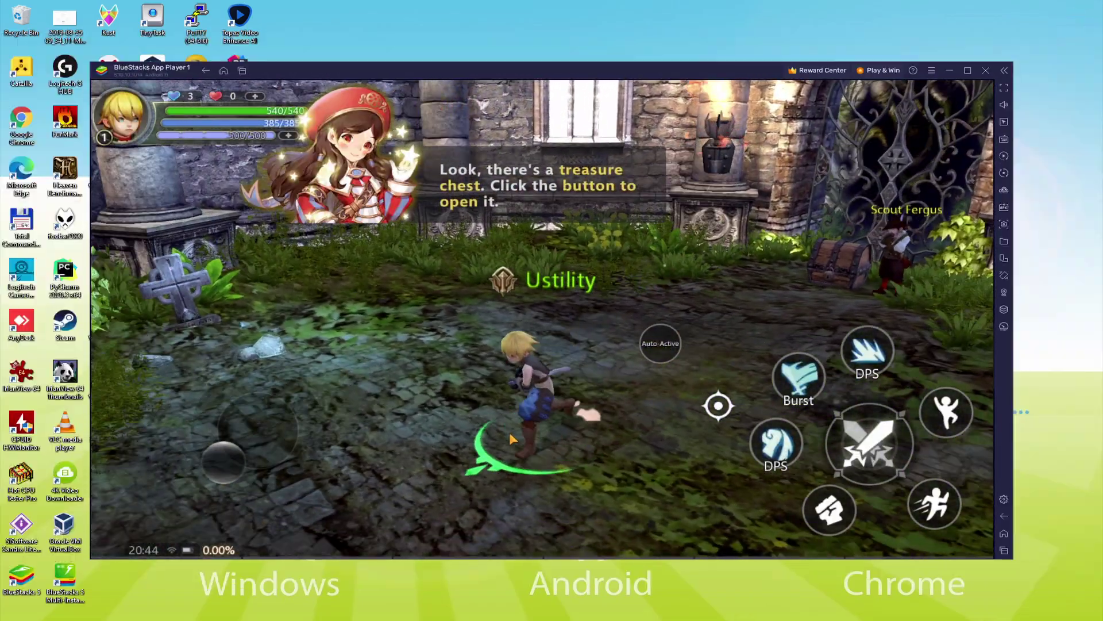
pyautogui.press('d')
pyautogui.press('w')
pyautogui.press('a')
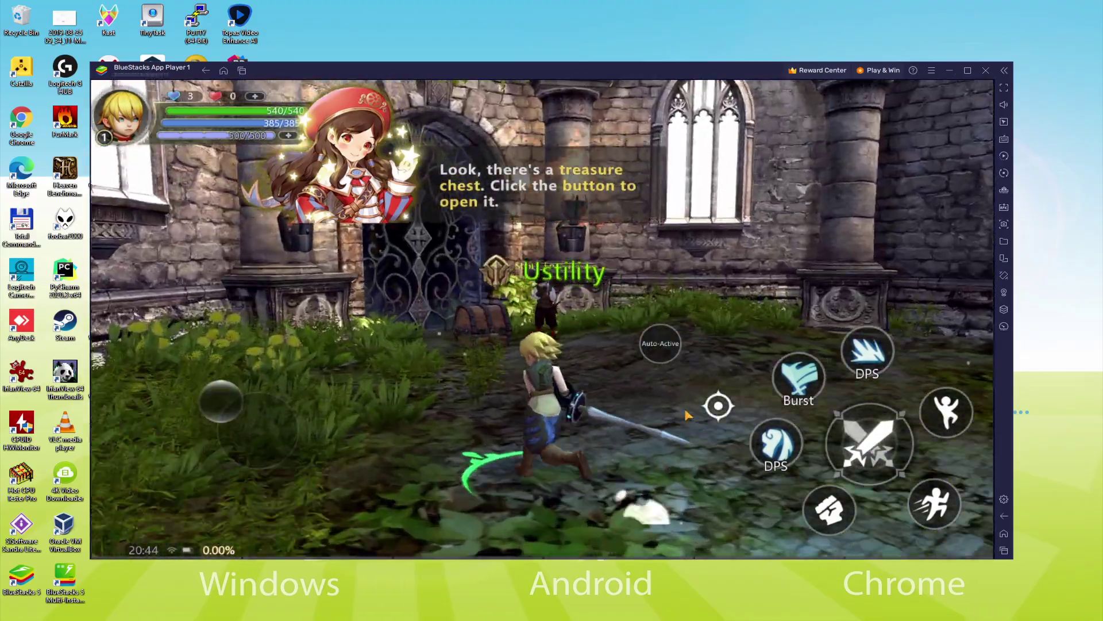
pyautogui.hotkey('w', 'a')
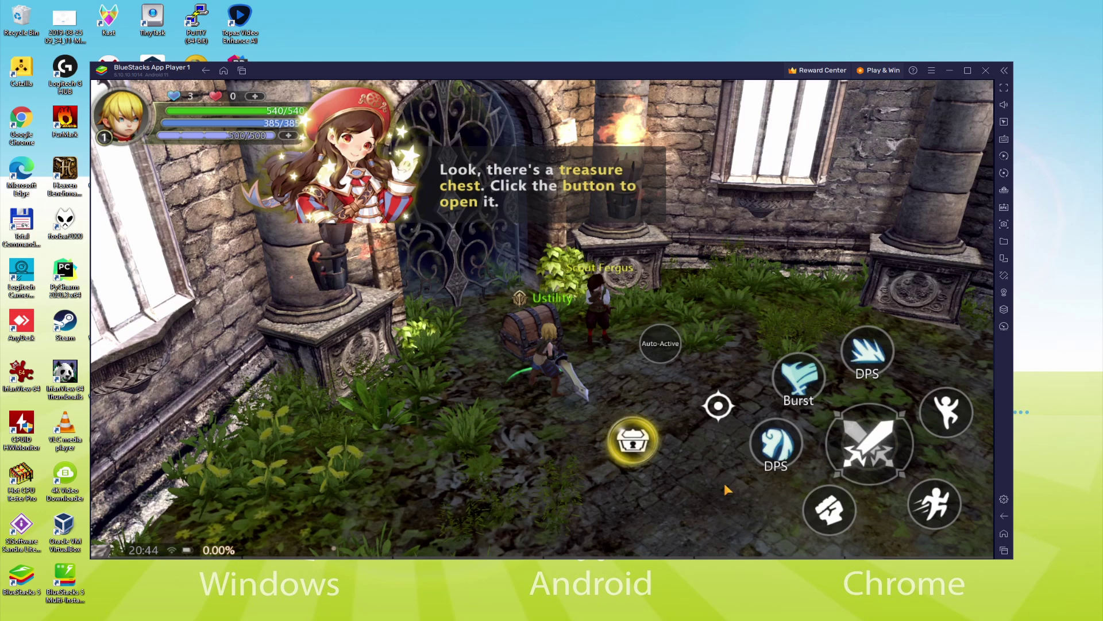
pyautogui.click(646, 453)
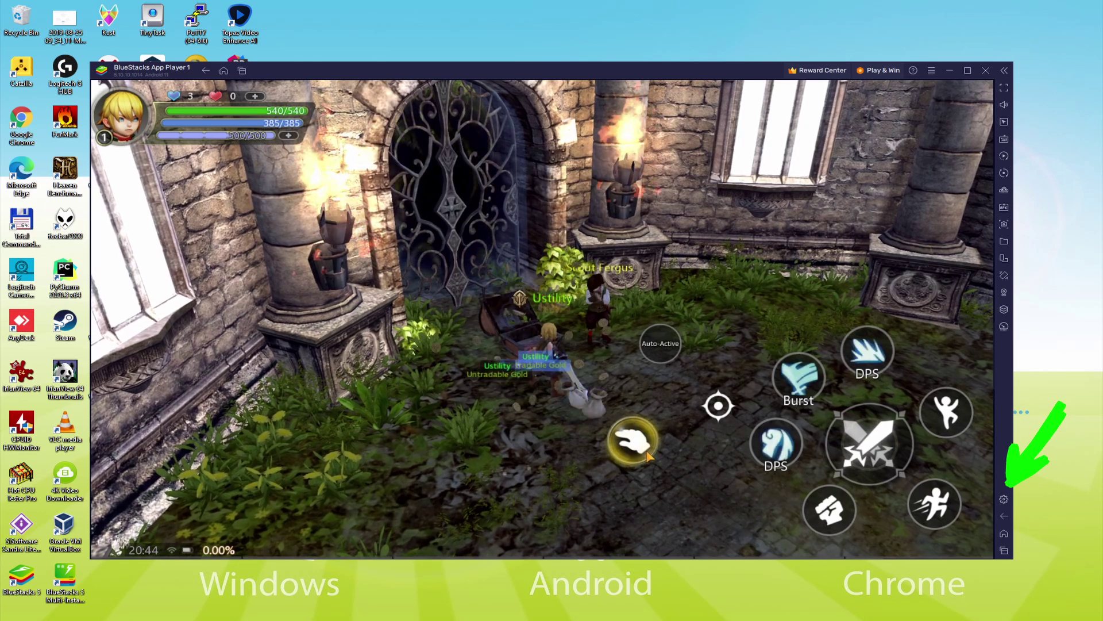
pyautogui.click(648, 455)
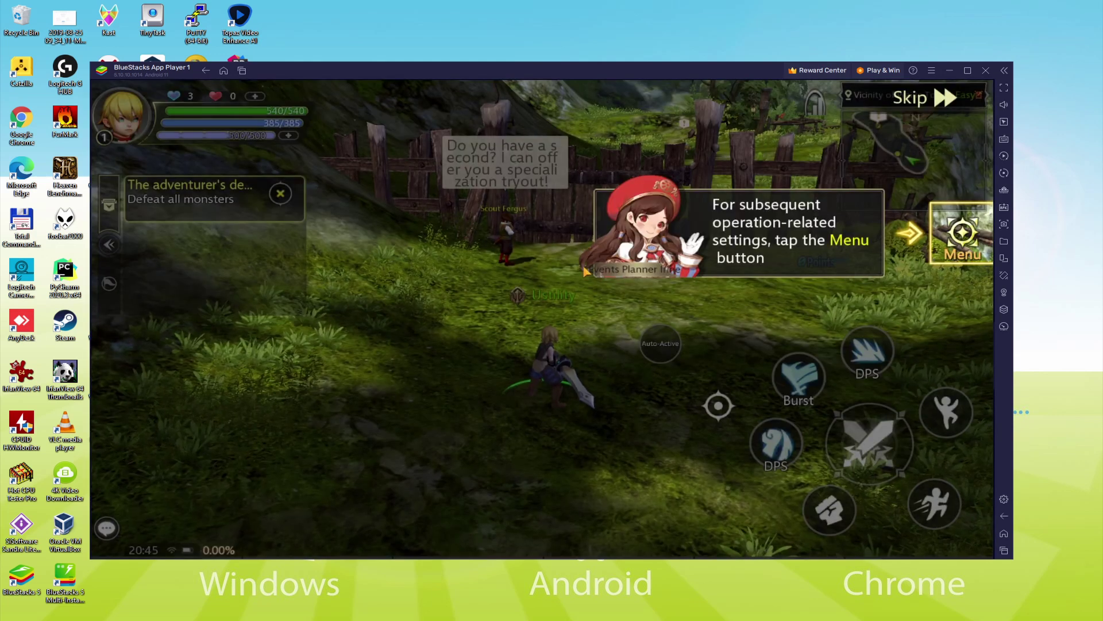
# Follow the guided tour to the Select Control Mode section of the game's Controls settings and close the settings.
pyautogui.click(964, 245)
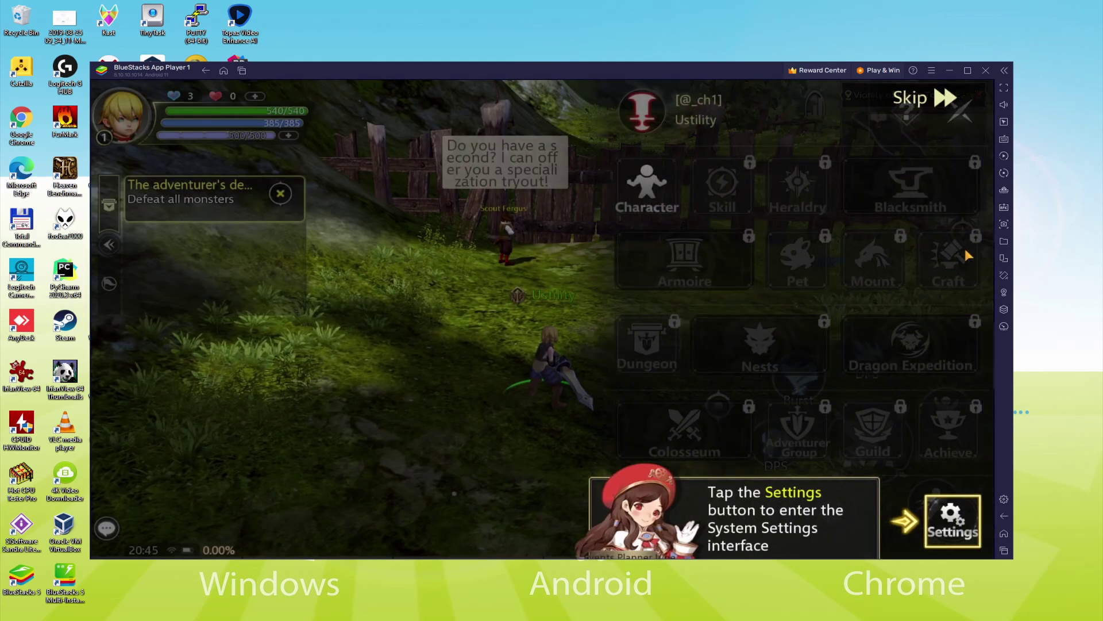
pyautogui.click(945, 515)
pyautogui.click(105, 303)
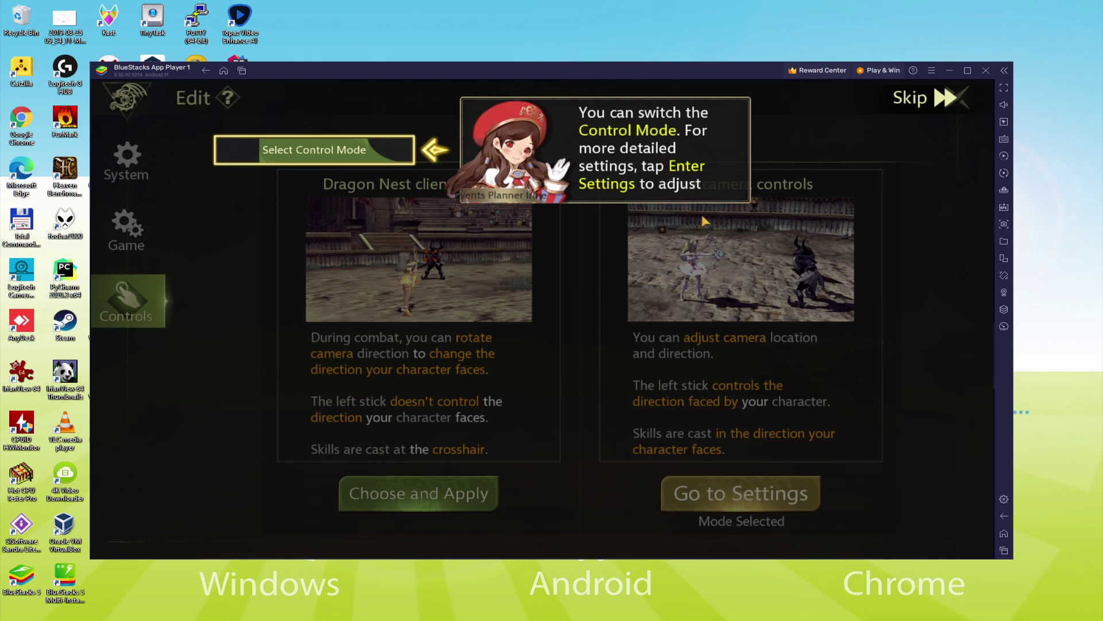
pyautogui.click(377, 149)
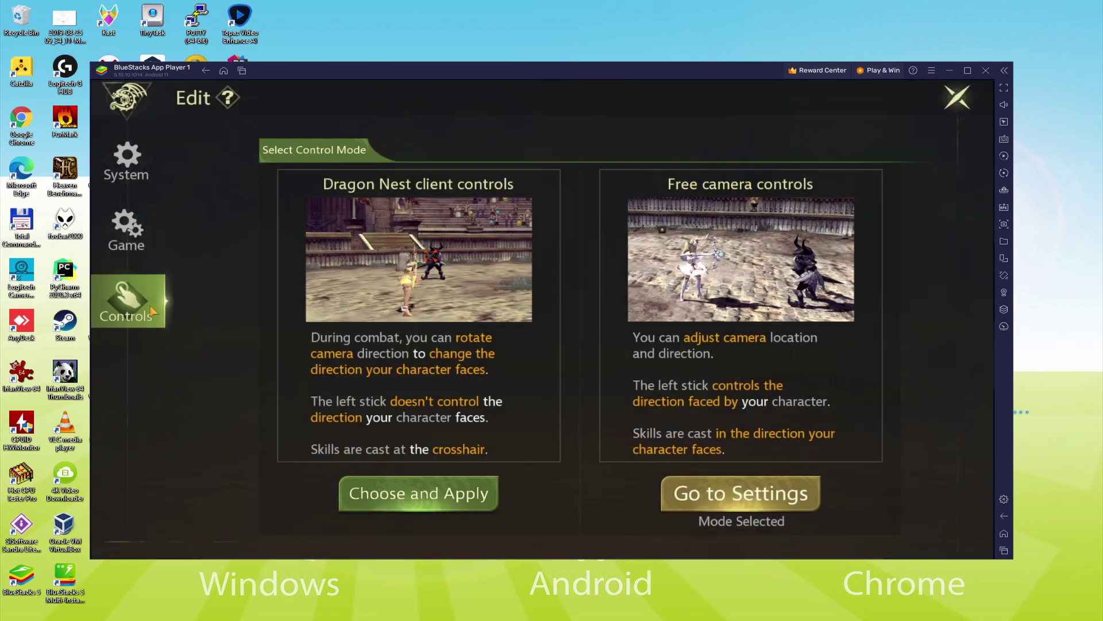
pyautogui.click(956, 97)
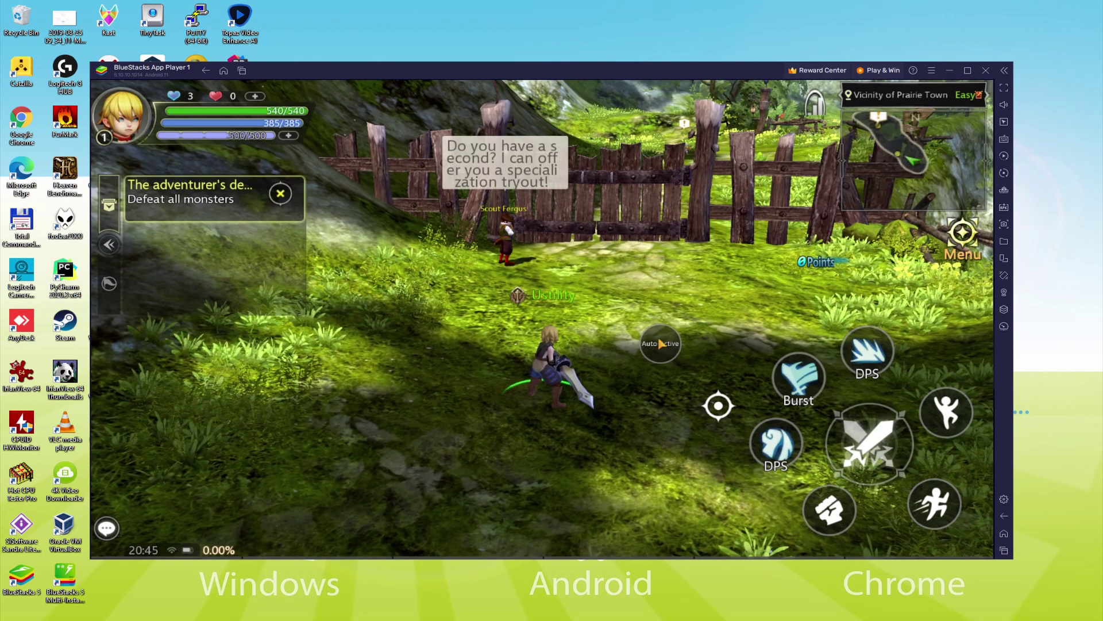
# Walk to Scout Fergus by the wooden gate, talk to him and choose to try Mercenary skills.
pyautogui.press('w')
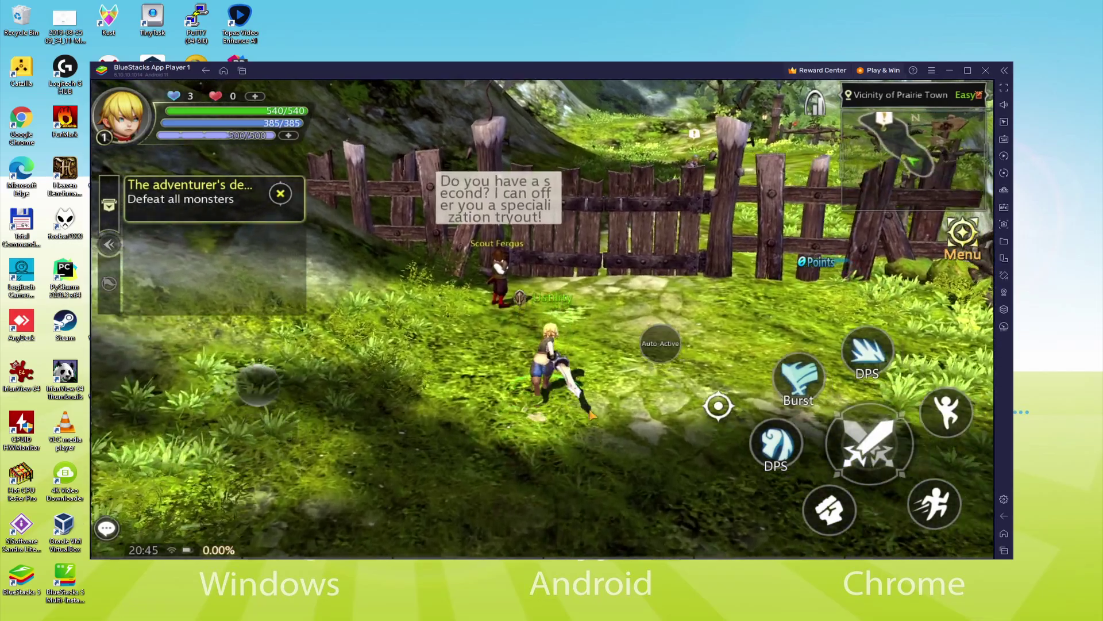
pyautogui.press('d')
pyautogui.press('w')
pyautogui.press('a')
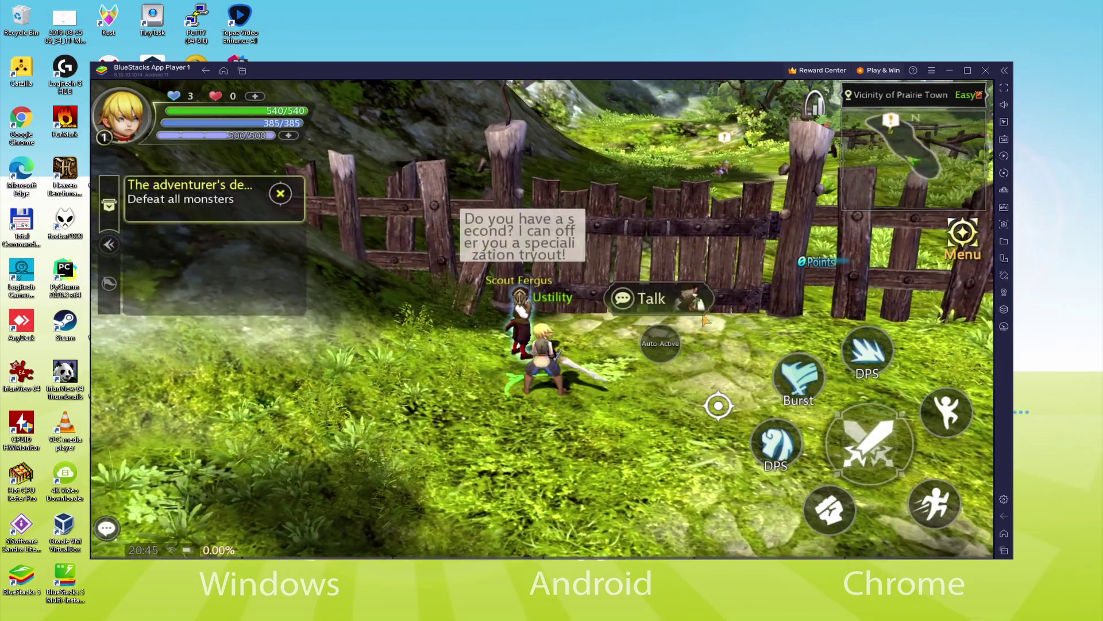
pyautogui.click(703, 311)
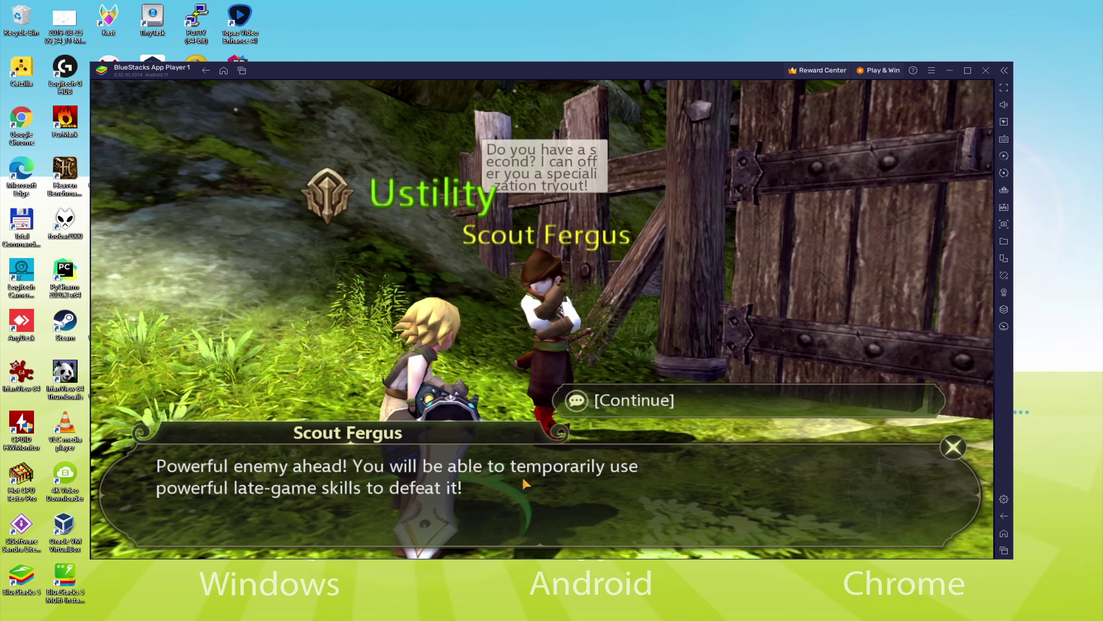
pyautogui.click(716, 401)
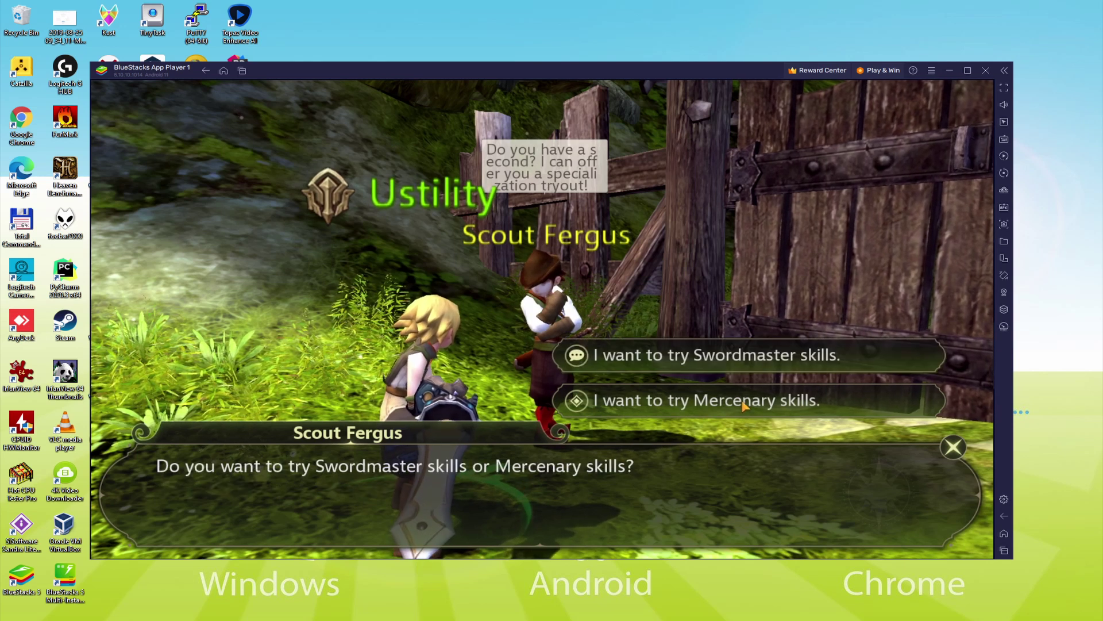
pyautogui.click(744, 403)
pyautogui.click(734, 396)
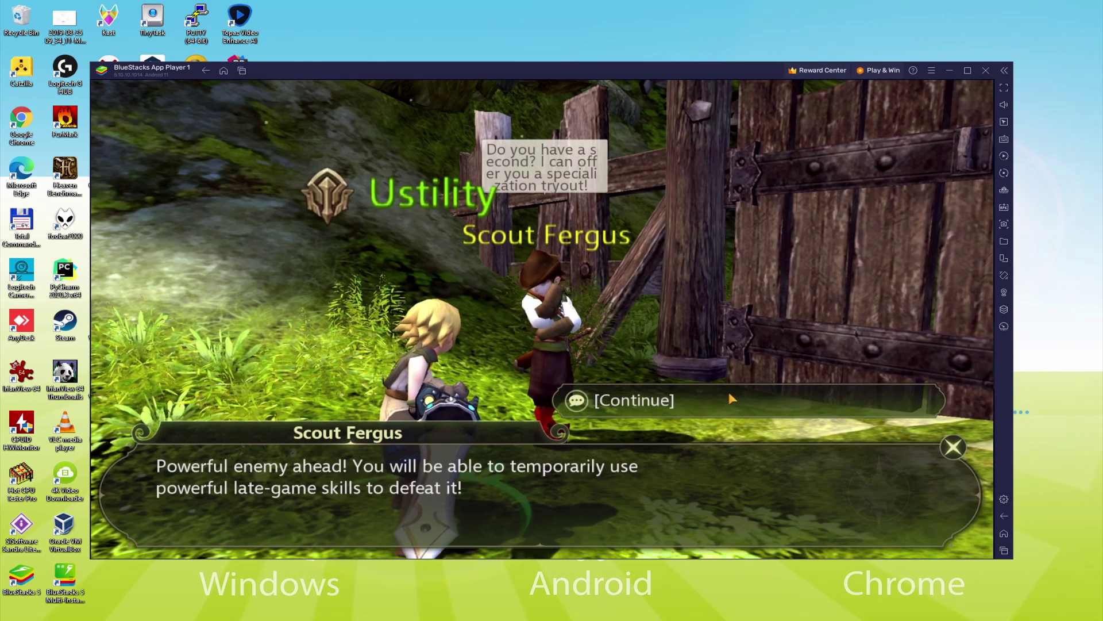